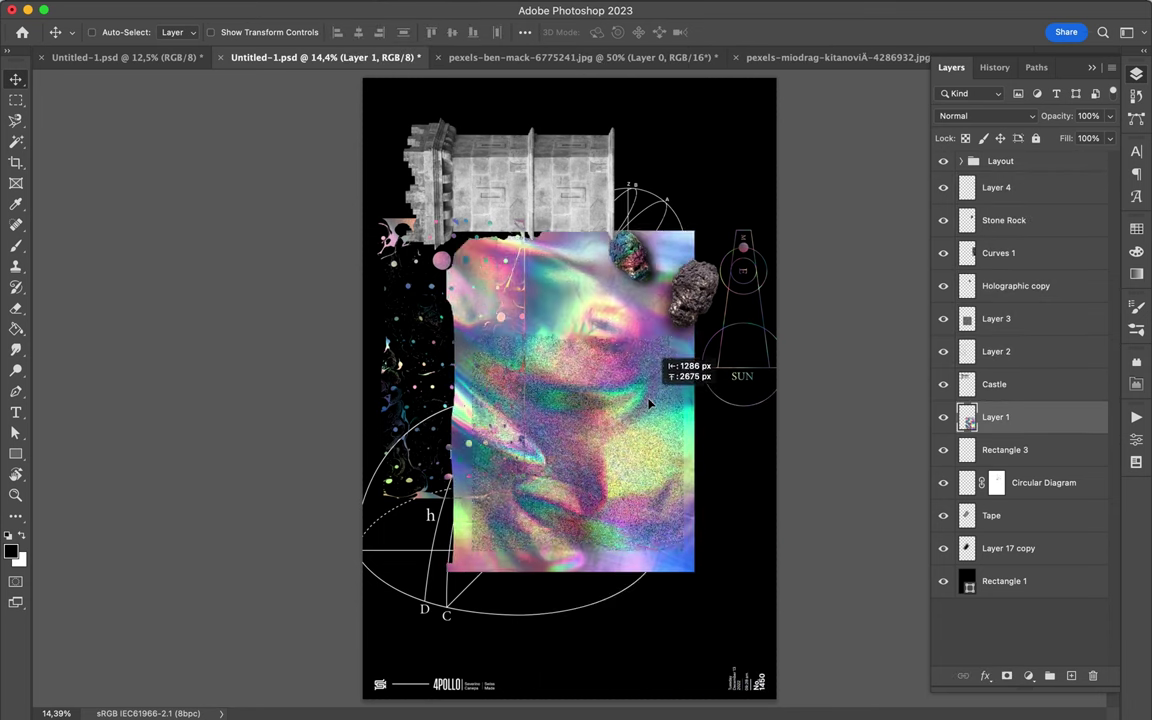
# Cut ragged edges into holographic Layer 1 and drag the castle down onto it
pyautogui.press('l')
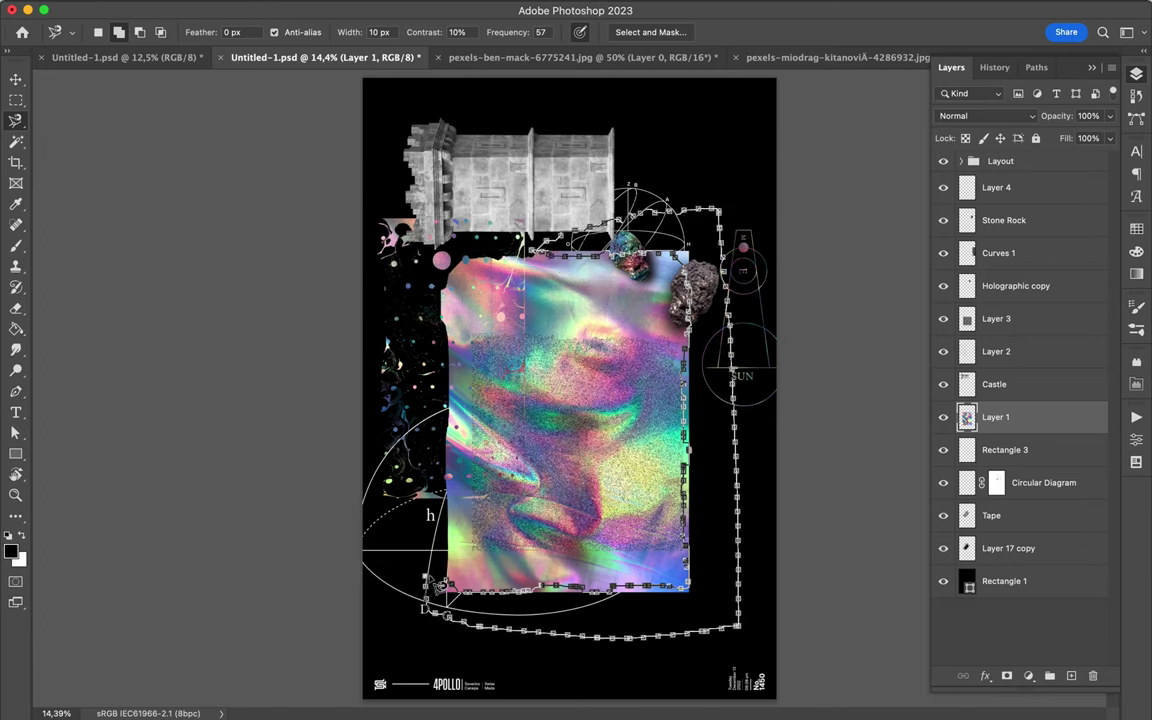
pyautogui.click(443, 586)
pyautogui.hotkey('ctrl', 'd')
pyautogui.press('m')
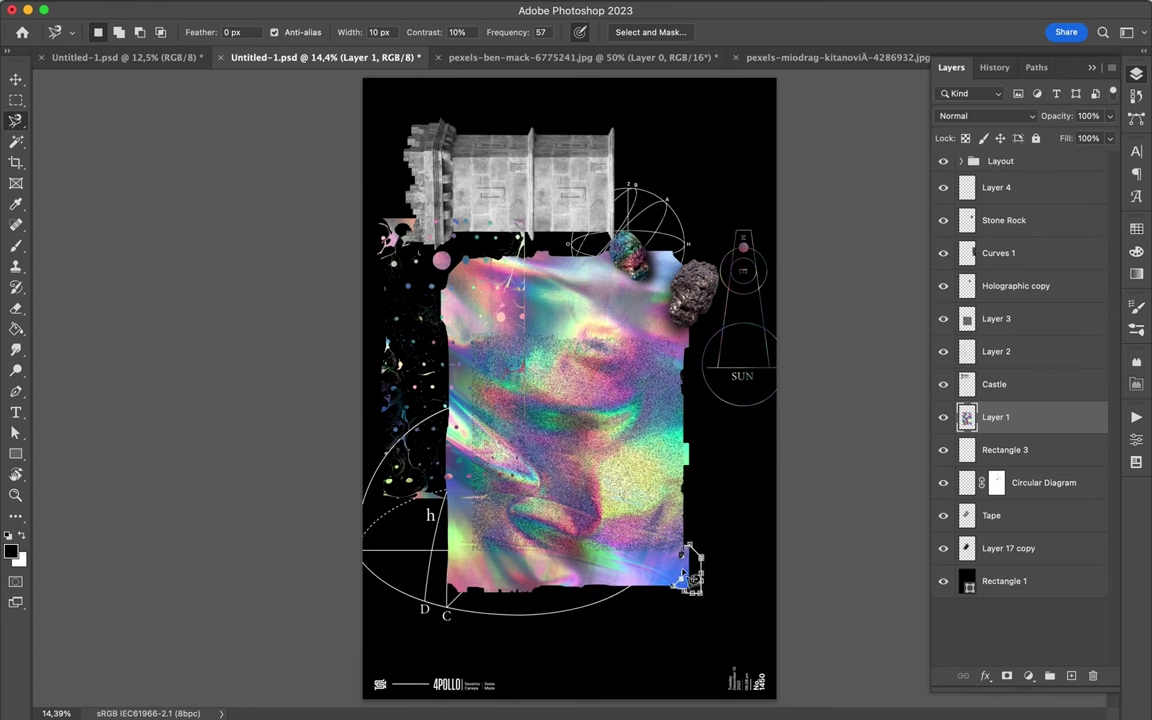
pyautogui.press('v')
pyautogui.moveTo(560, 190); pyautogui.dragTo(655, 400)
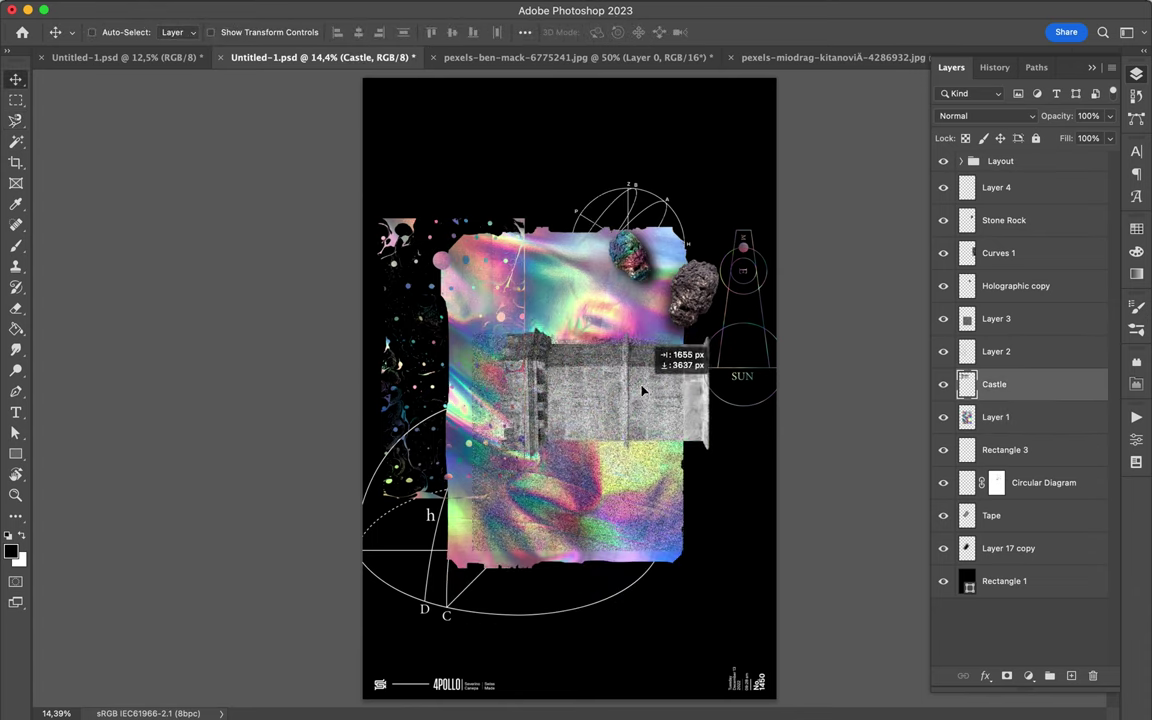
# Shift the grainy texture and add a Gaussian-blurred castle-shaped shadow on a new layer
pyautogui.moveTo(574, 470); pyautogui.dragTo(649, 535)
pyautogui.moveTo(996, 318); pyautogui.dragTo(996, 565)
pyautogui.keyDown('ctrl'); pyautogui.click(967, 351); pyautogui.keyUp('ctrl')
pyautogui.keyDown('ctrl'); pyautogui.click(1071, 676); pyautogui.keyUp('ctrl')
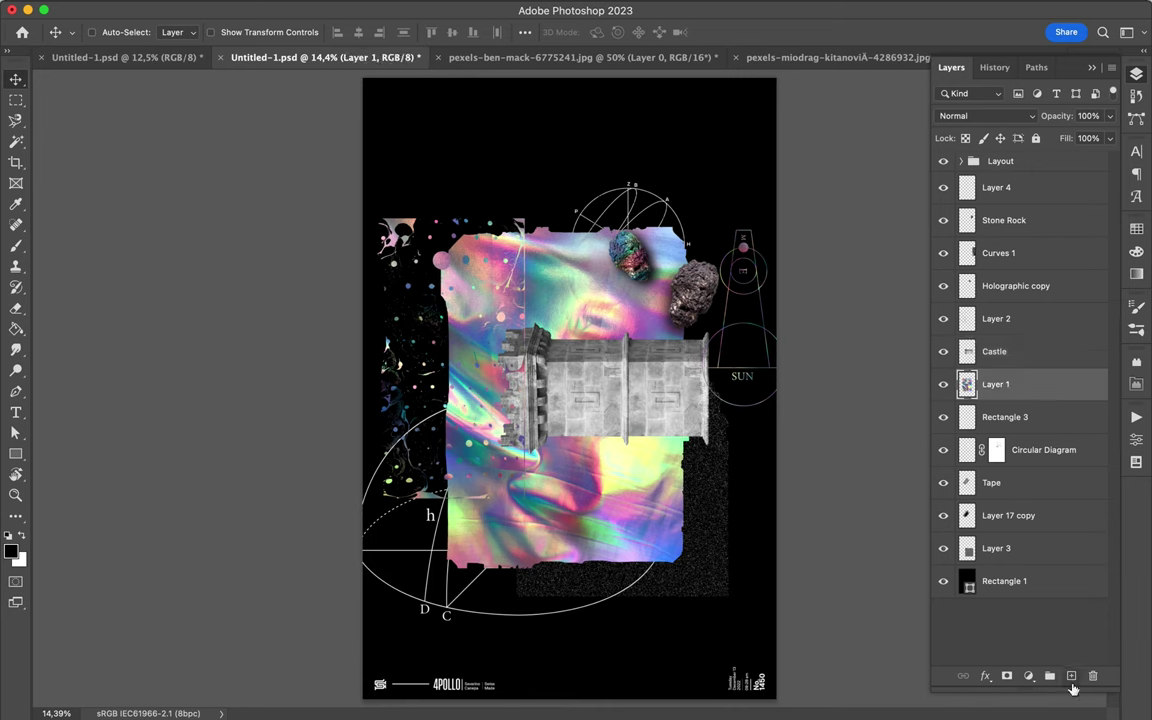
pyautogui.press('g')
pyautogui.click(612, 392)
pyautogui.click(375, 10)
pyautogui.click(1044, 113)
pyautogui.hotkey('ctrl', 'd')
pyautogui.press('v')
# Duplicate the castle as an upright tower at 123%, and move the original to the top
pyautogui.moveTo(640, 343); pyautogui.dragTo(540, 560)
pyautogui.hotkey('ctrl', 't')
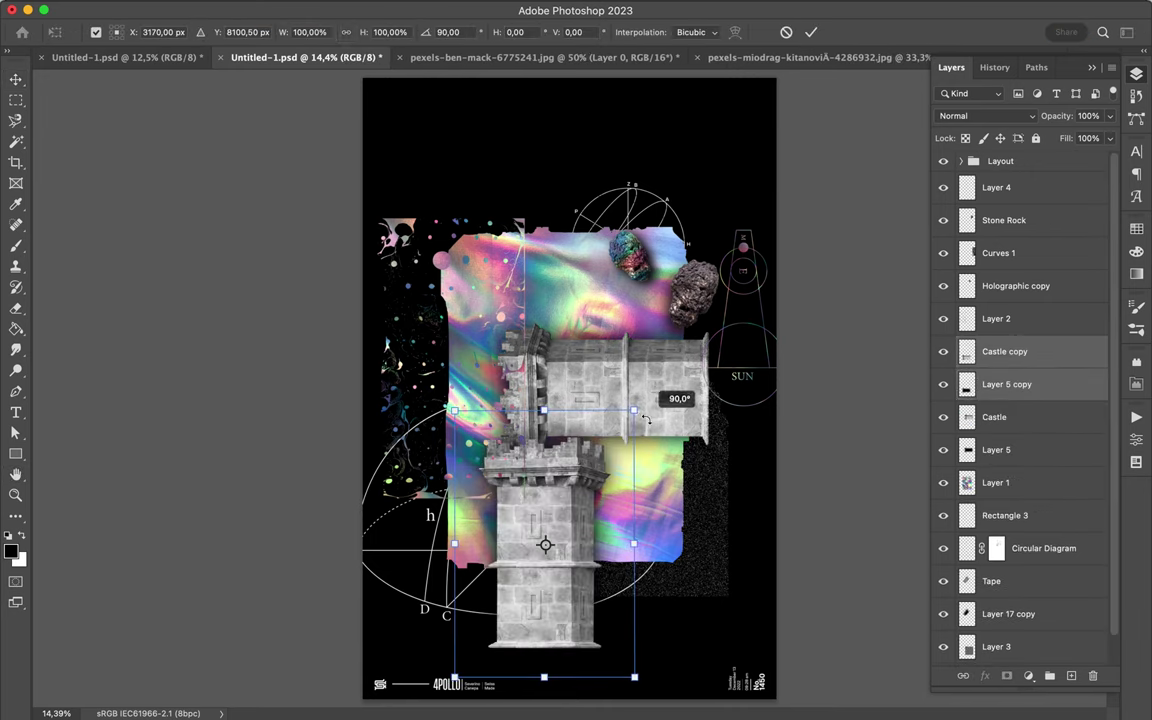
pyautogui.write('12')
pyautogui.moveTo(668, 392)
pyautogui.mouseDown()
pyautogui.moveTo(520, 490)
pyautogui.moveTo(490, 470)
pyautogui.mouseUp()
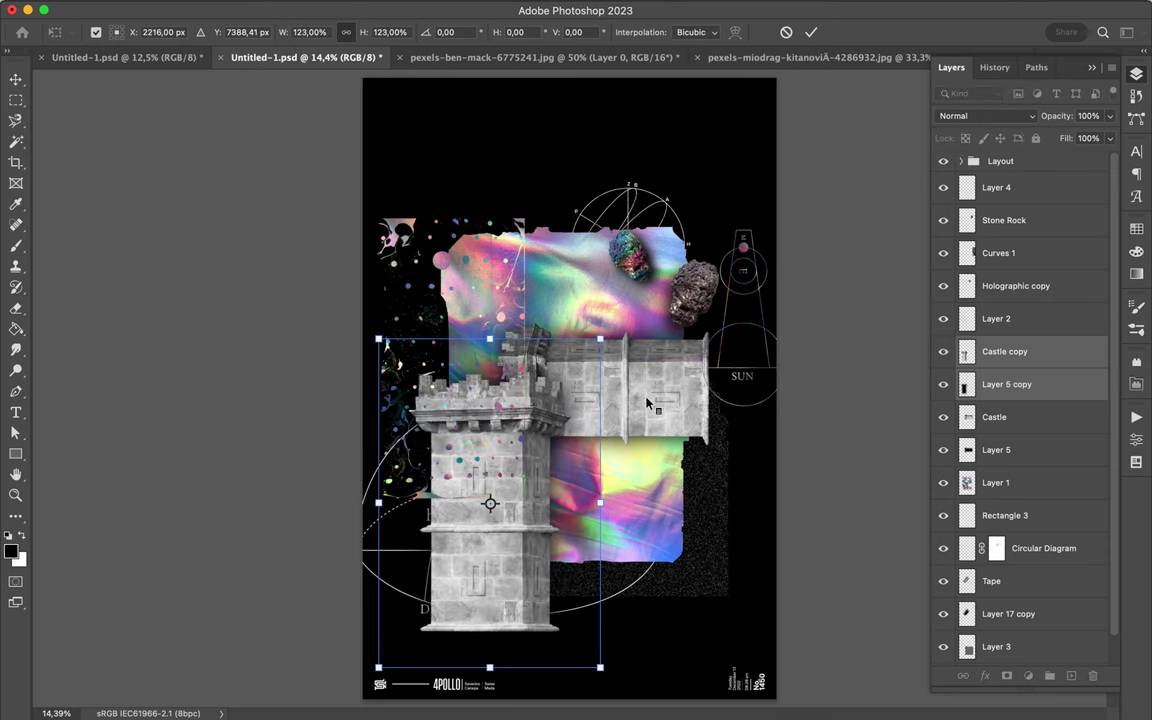
pyautogui.press('Return')
pyautogui.click(994, 417)
pyautogui.keyDown('shift'); pyautogui.click(996, 450); pyautogui.keyUp('shift')
pyautogui.moveTo(650, 380)
pyautogui.mouseDown()
pyautogui.moveTo(650, 218)
pyautogui.moveTo(665, 404)
pyautogui.mouseUp()
# Place a holographic texture copy over the top castle in Overlay mode at 50% fill
pyautogui.hotkey('ctrl', 't')
pyautogui.moveTo(730, 560); pyautogui.dragTo(690, 420)
pyautogui.press('Return')
pyautogui.moveTo(996, 482)
pyautogui.mouseDown()
pyautogui.moveTo(1029, 377)
pyautogui.moveTo(1070, 411)
pyautogui.mouseUp()
pyautogui.click(985, 116)
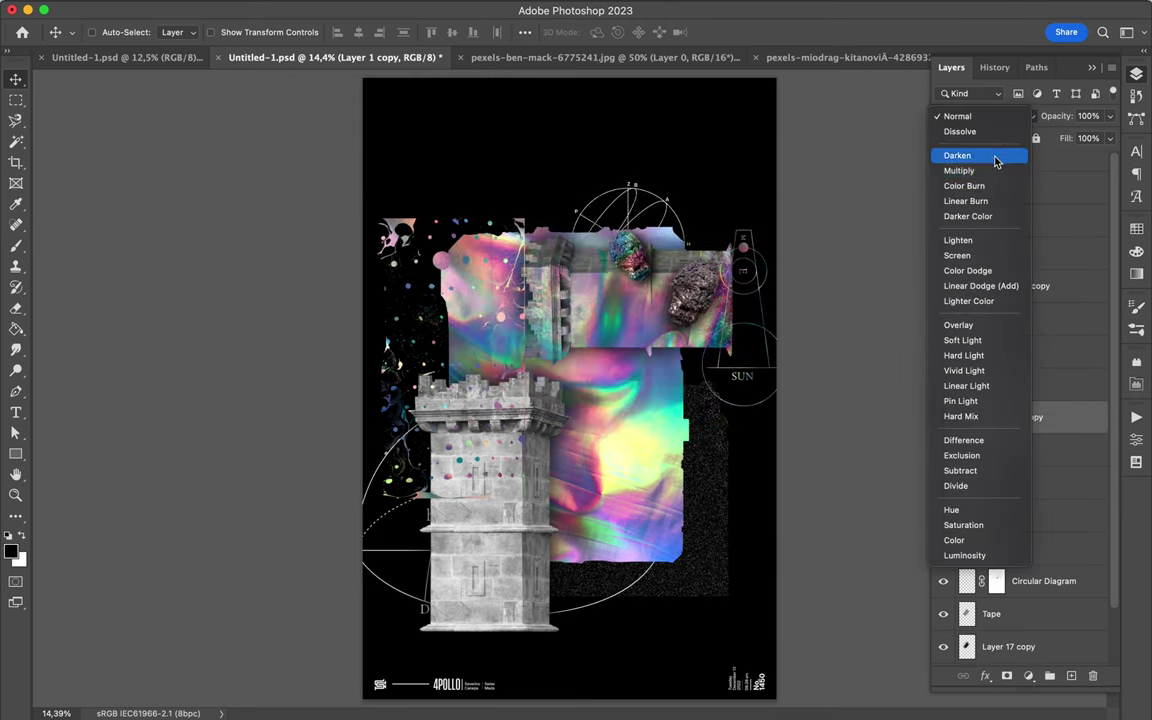
pyautogui.click(958, 325)
pyautogui.click(1109, 138)
pyautogui.moveTo(1110, 159); pyautogui.dragTo(1070, 160)
# Rearrange the gem, circular and ellipse diagrams, and dotted piece, and put Layer 2 below Layer 1
pyautogui.moveTo(705, 300)
pyautogui.mouseDown()
pyautogui.moveTo(753, 312)
pyautogui.moveTo(700, 350)
pyautogui.moveTo(697, 370)
pyautogui.mouseUp()
pyautogui.hotkey('ctrl', 'z')
pyautogui.moveTo(630, 252); pyautogui.dragTo(547, 213)
pyautogui.moveTo(630, 200); pyautogui.dragTo(655, 155)
pyautogui.moveTo(1044, 581)
pyautogui.mouseDown()
pyautogui.moveTo(1030, 343)
pyautogui.moveTo(1034, 510)
pyautogui.mouseUp()
pyautogui.moveTo(690, 240)
pyautogui.mouseDown()
pyautogui.moveTo(707, 243)
pyautogui.moveTo(585, 135)
pyautogui.moveTo(606, 497)
pyautogui.mouseUp()
pyautogui.moveTo(370, 560)
pyautogui.mouseDown()
pyautogui.moveTo(620, 488)
pyautogui.moveTo(731, 413)
pyautogui.mouseUp()
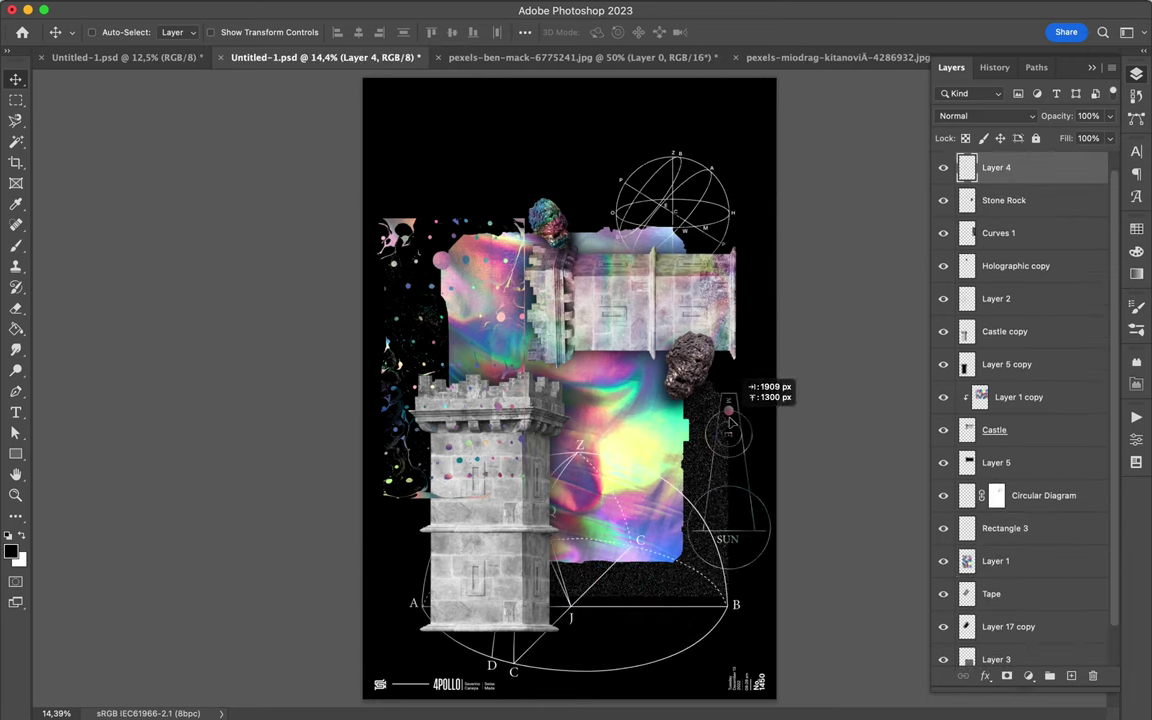
pyautogui.moveTo(523, 383); pyautogui.dragTo(563, 333)
pyautogui.moveTo(995, 298); pyautogui.dragTo(995, 576)
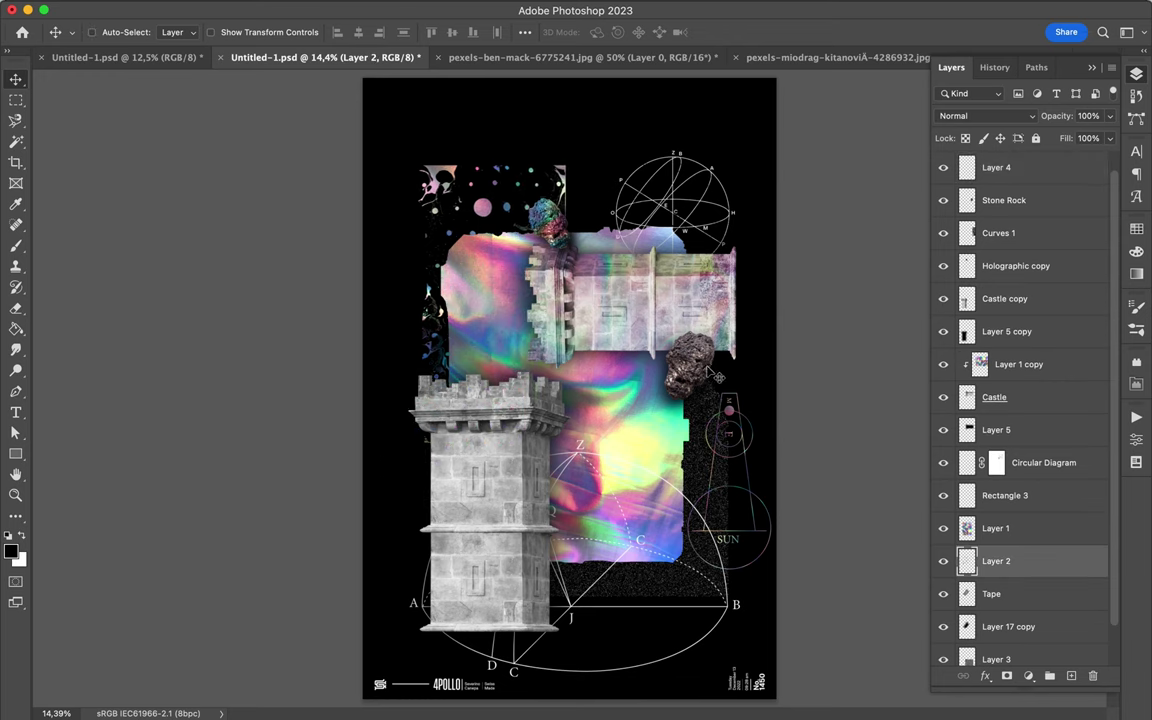
# Nudge the dotted piece and SUN diagram, and draw a white slanted Pen shape on the tower
pyautogui.moveTo(500, 190); pyautogui.dragTo(507, 197)
pyautogui.moveTo(750, 381); pyautogui.dragTo(735, 360)
pyautogui.press('p')
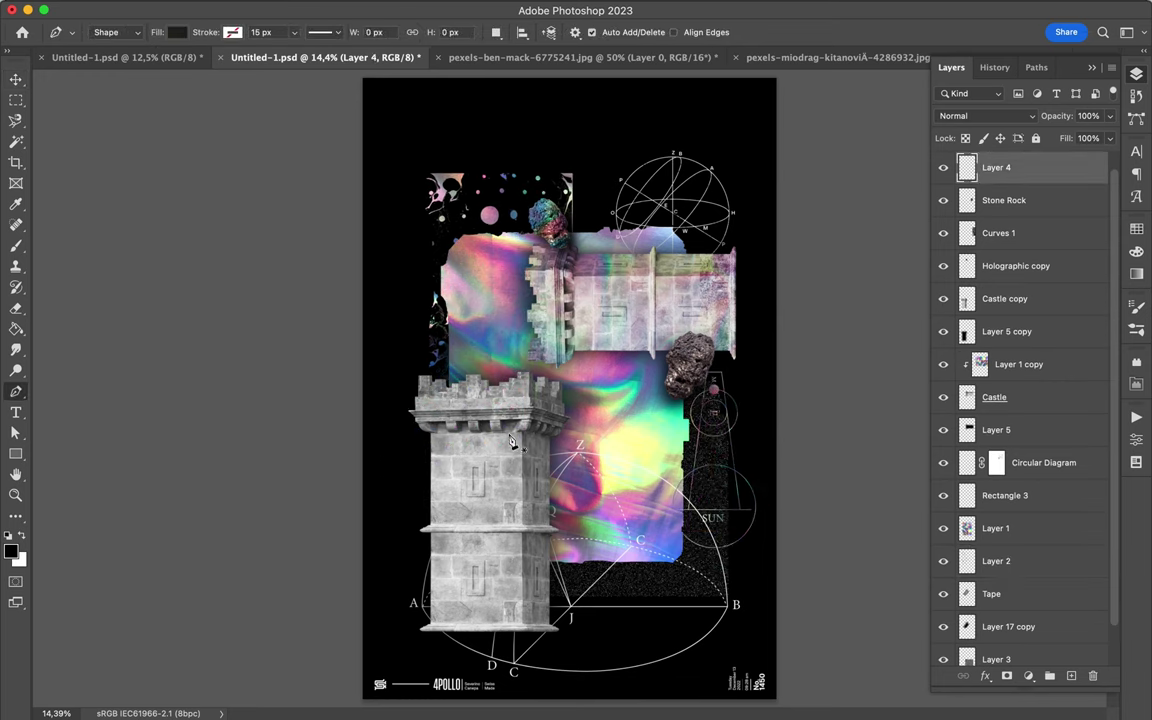
pyautogui.click(492, 437)
pyautogui.click(451, 477)
pyautogui.press('a')
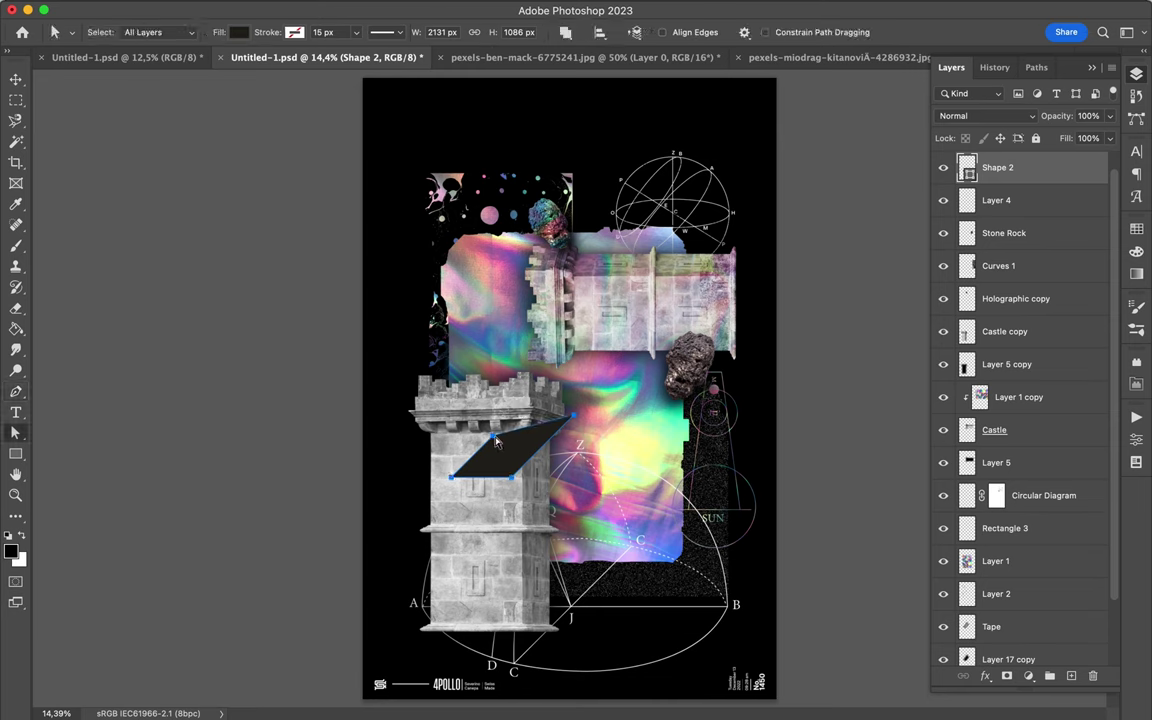
pyautogui.hotkey('ctrl', 'BackSpace')
pyautogui.press('v')
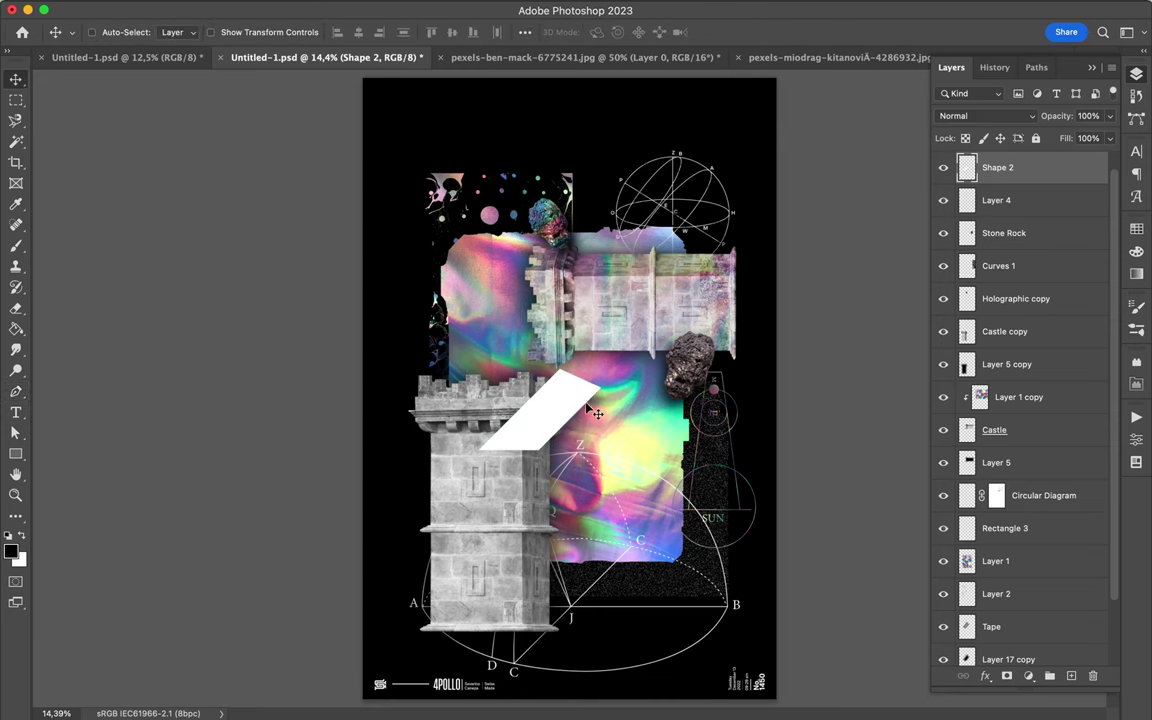
# Create a small white lasso-filled stripe on the top castle and duplicate it to its right
pyautogui.press('l')
pyautogui.rightClick(15, 120)
pyautogui.click(92, 129)
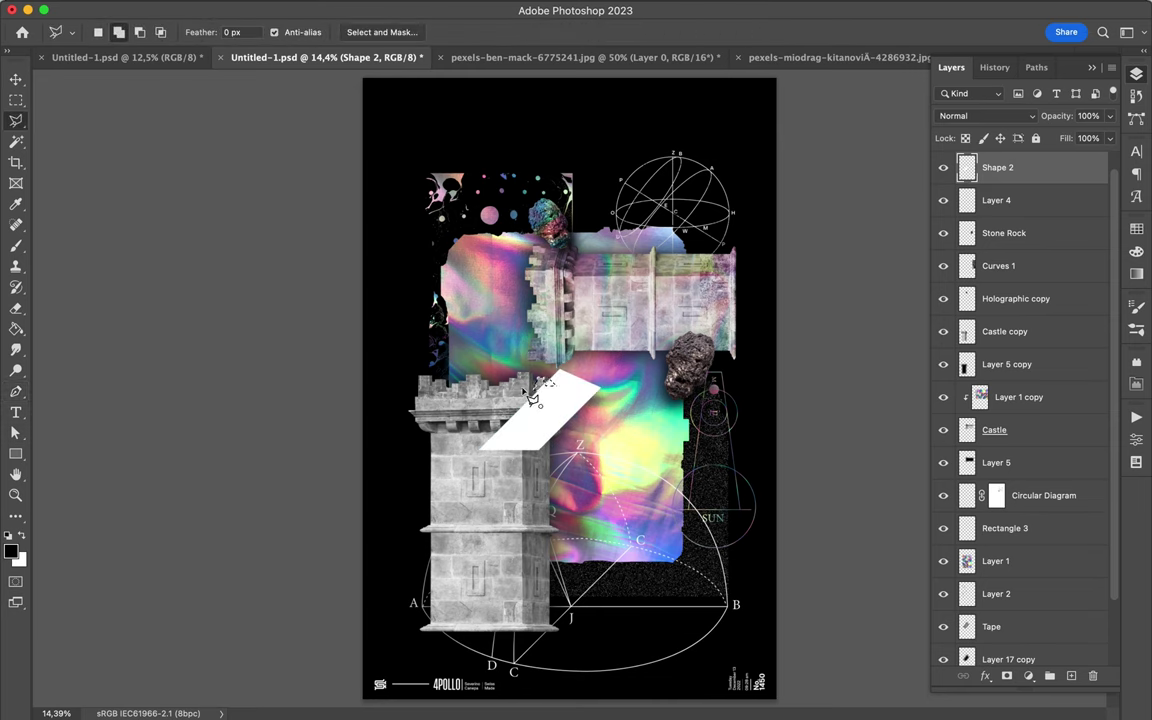
pyautogui.click(537, 400)
pyautogui.hotkey('ctrl', 'shift', 'alt', 'n')
pyautogui.hotkey('ctrl', 'BackSpace')
pyautogui.hotkey('ctrl', 'd')
pyautogui.press('v')
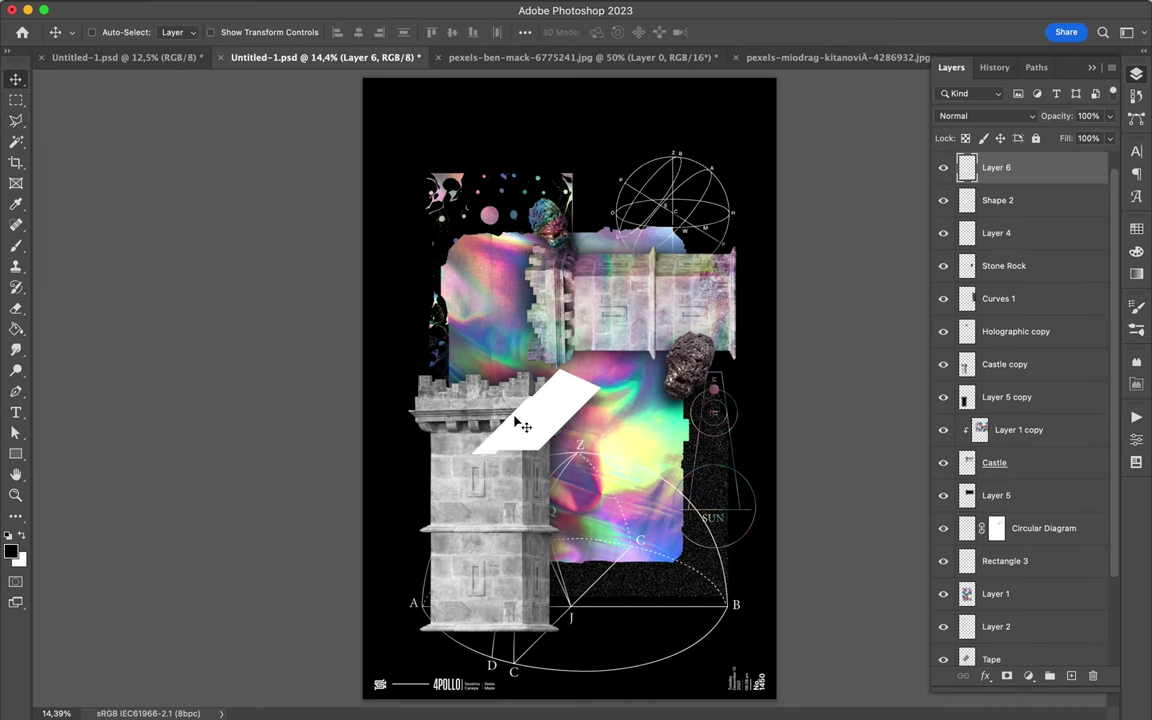
pyautogui.moveTo(437, 481); pyautogui.dragTo(621, 399)
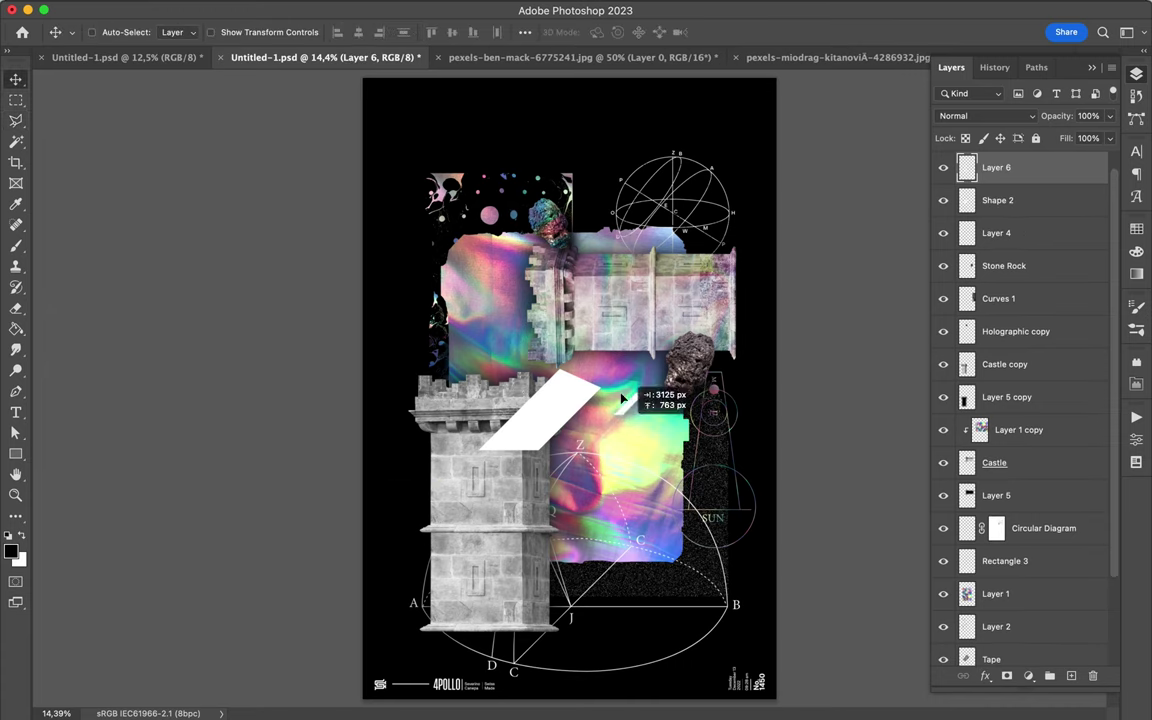
pyautogui.moveTo(603, 260); pyautogui.dragTo(686, 260)
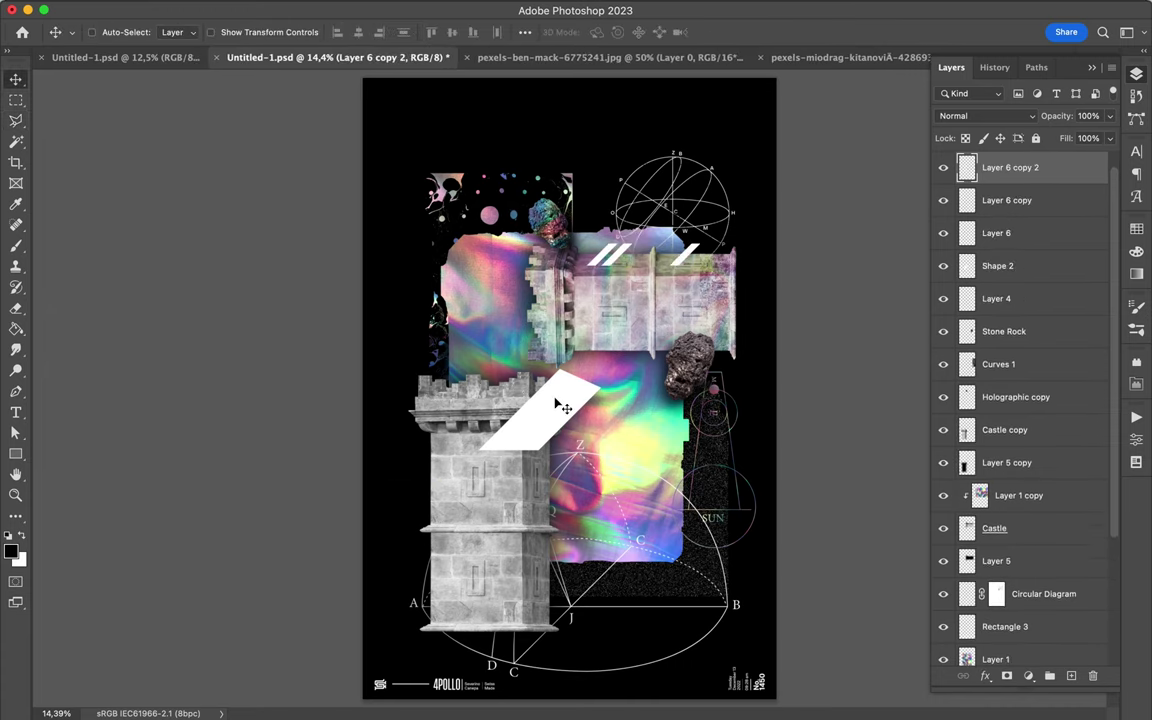
# Copy the white slanted shape, place it below Layer 5 copy, and duplicate it offset right
pyautogui.keyDown('ctrl'); pyautogui.click(562, 412); pyautogui.keyUp('ctrl')
pyautogui.press('l')
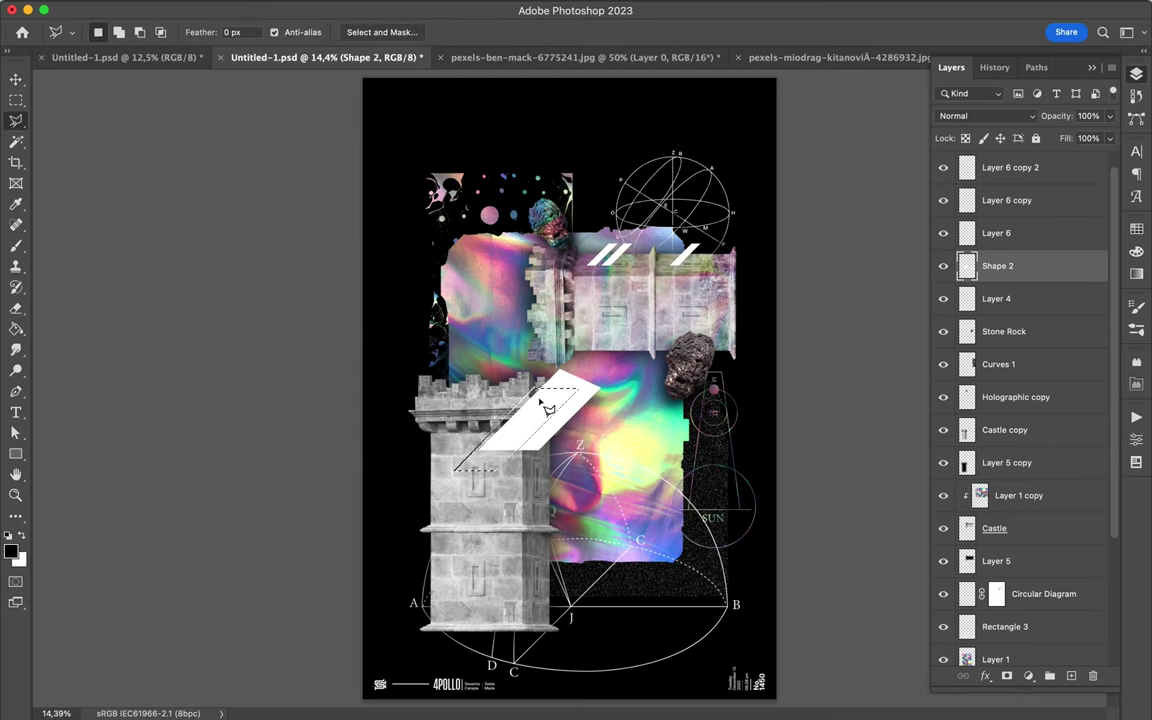
pyautogui.hotkey('ctrl', 'j')
pyautogui.press('v')
pyautogui.moveTo(548, 410); pyautogui.dragTo(523, 428)
pyautogui.moveTo(997, 265); pyautogui.dragTo(1000, 511)
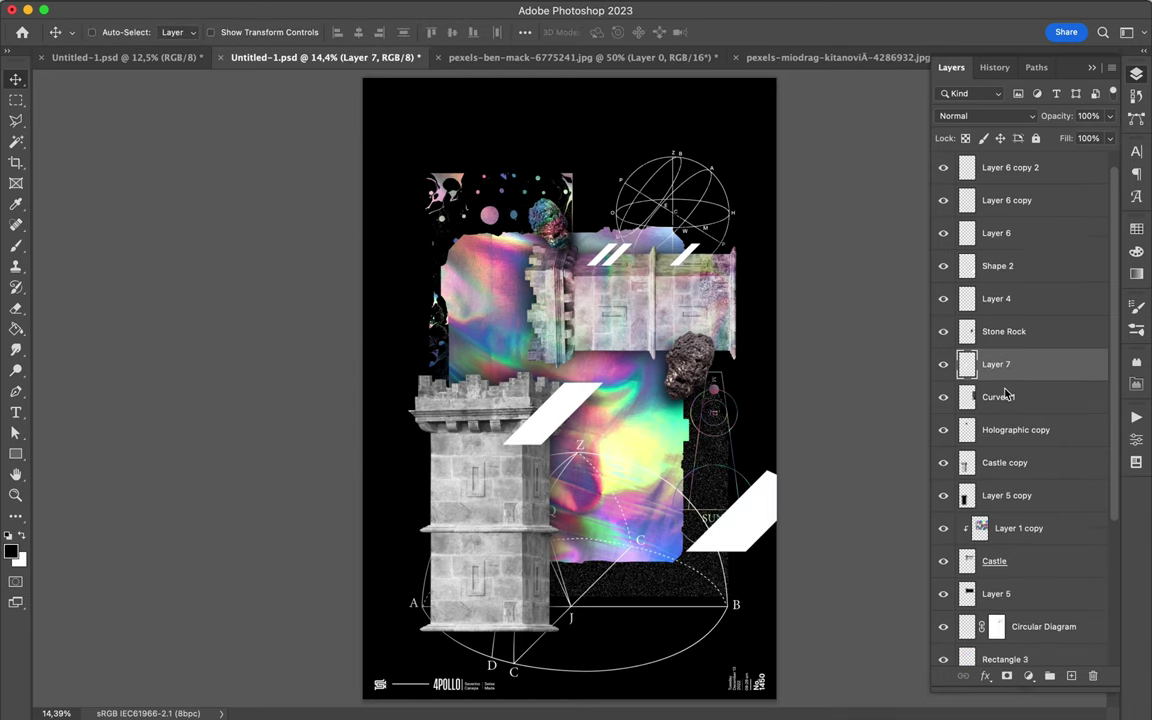
pyautogui.moveTo(597, 398); pyautogui.dragTo(652, 402)
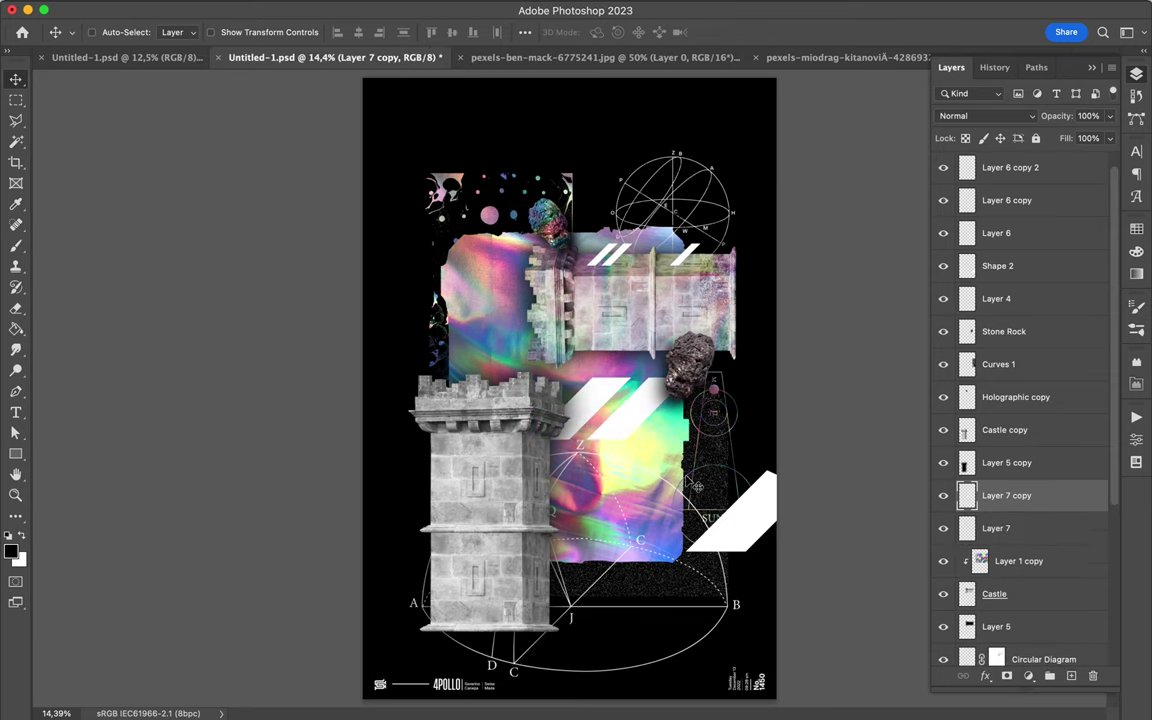
# Draw a black slanted shape at the tower base and stack it above Castle copy
pyautogui.press('p')
pyautogui.click(553, 607)
pyautogui.click(457, 571)
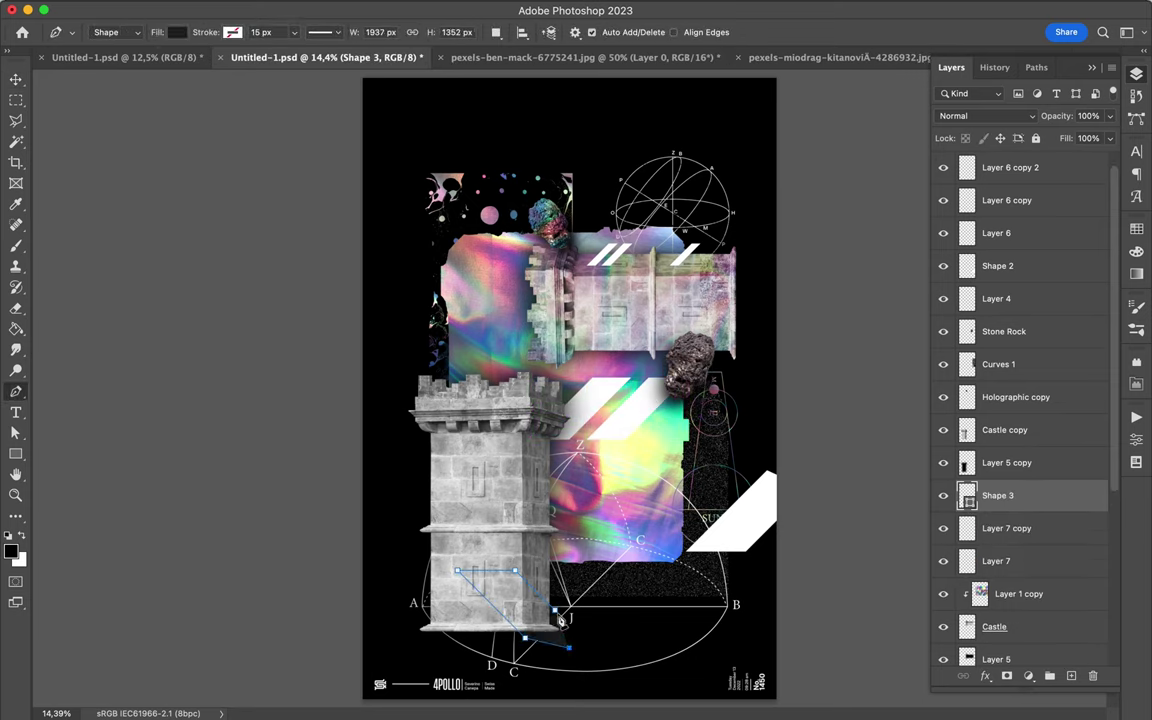
pyautogui.press('v')
pyautogui.moveTo(997, 495)
pyautogui.mouseDown()
pyautogui.moveTo(997, 285)
pyautogui.moveTo(983, 425)
pyautogui.mouseUp()
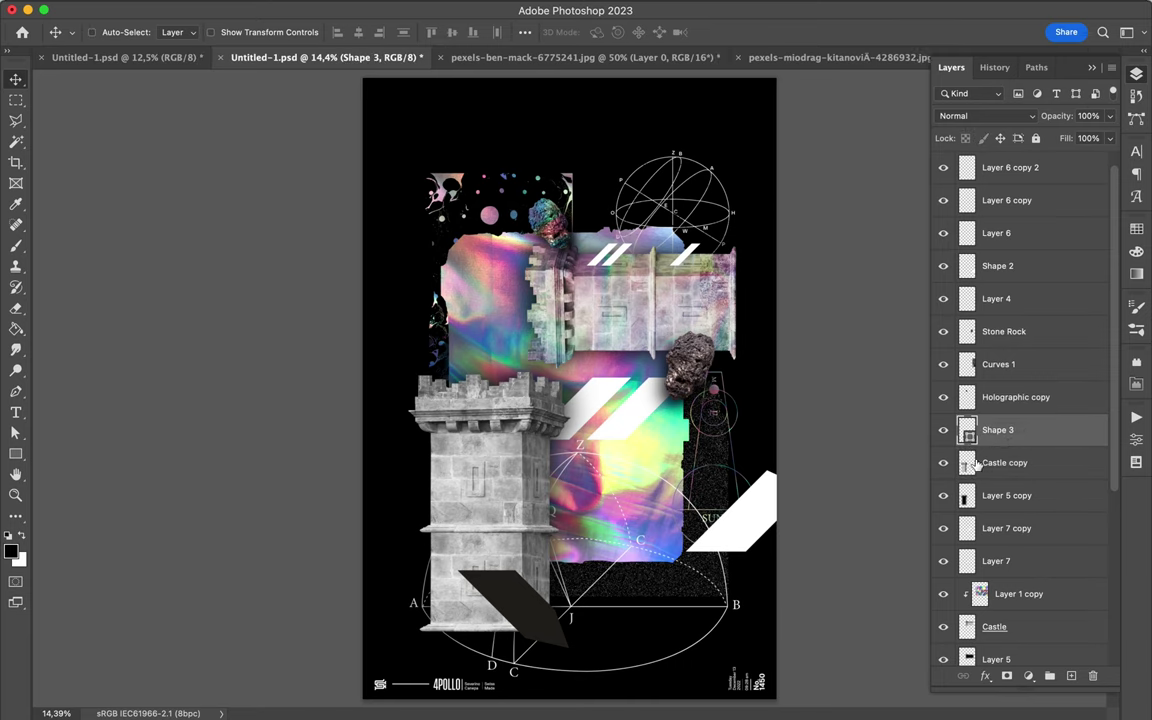
# Mask a slanted notch out of Castle copy's base using the shape, then delete the shape
pyautogui.click(983, 462)
pyautogui.click(1006, 676)
pyautogui.keyDown('ctrl'); pyautogui.click(967, 430); pyautogui.keyUp('ctrl')
pyautogui.press('b')
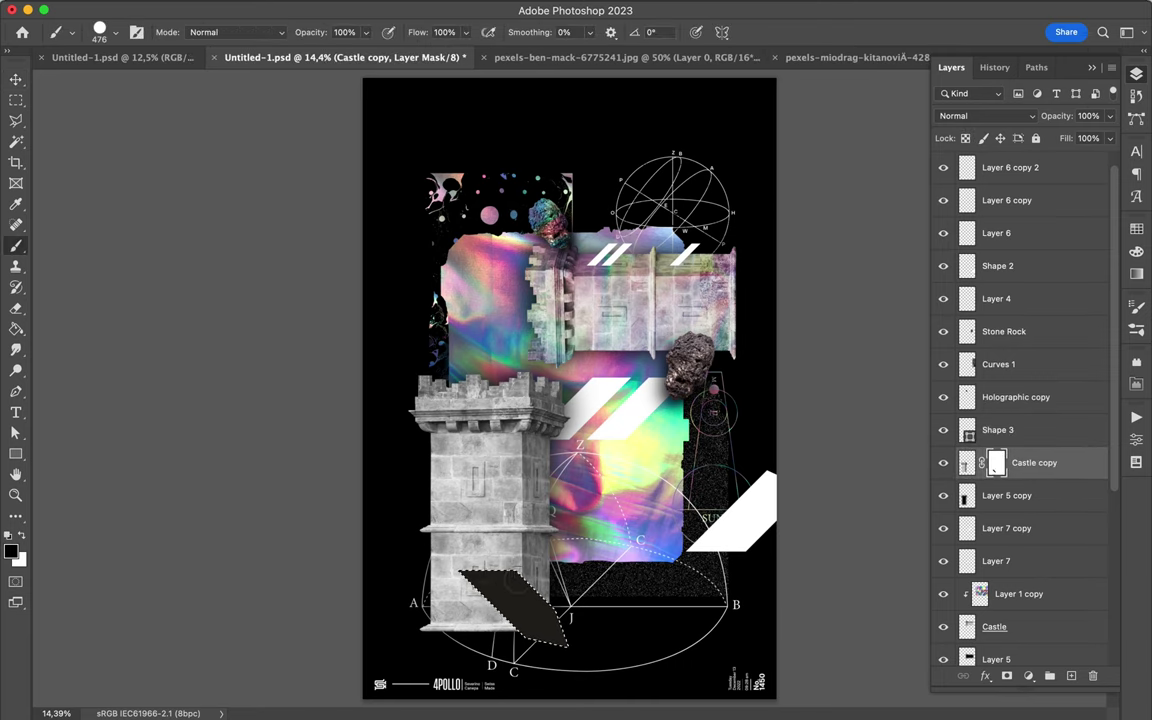
pyautogui.hotkey('alt', 'BackSpace')
pyautogui.hotkey('ctrl', 'd')
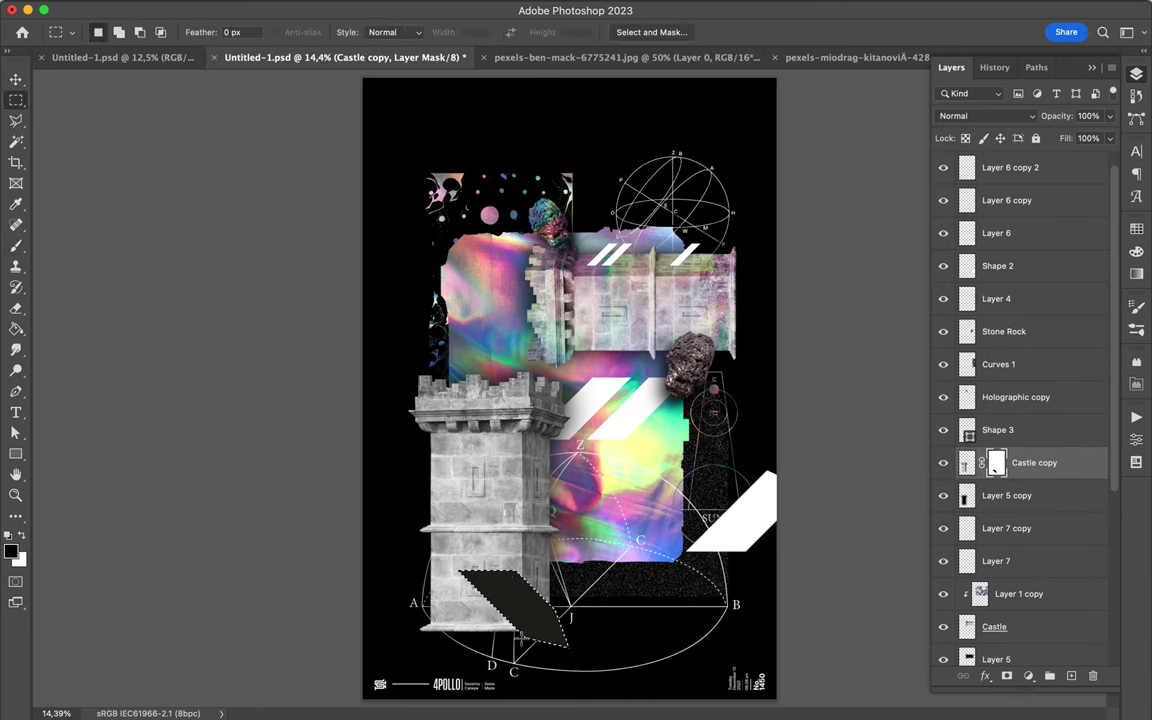
pyautogui.press('v')
pyautogui.moveTo(540, 606); pyautogui.dragTo(680, 566)
pyautogui.press('Delete')
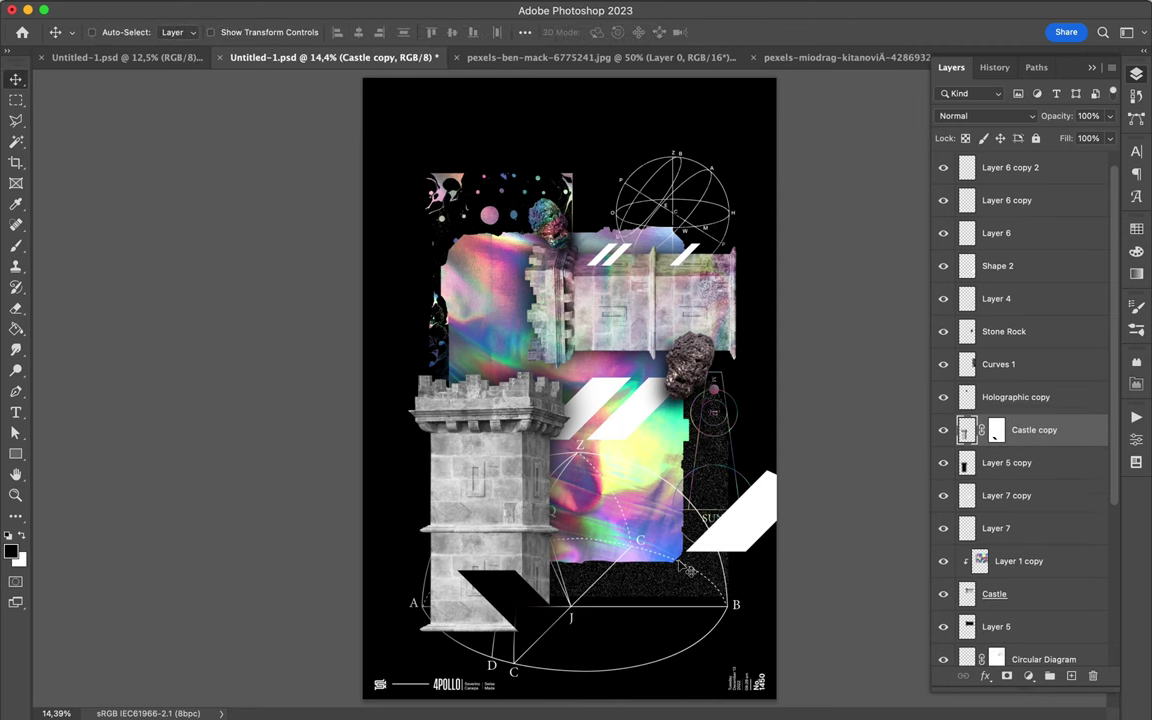
# Duplicate the white stripes rotated 180° to the tower's lower left, and raise the Rectangle 3 diagram
pyautogui.moveTo(592, 258); pyautogui.dragTo(445, 463)
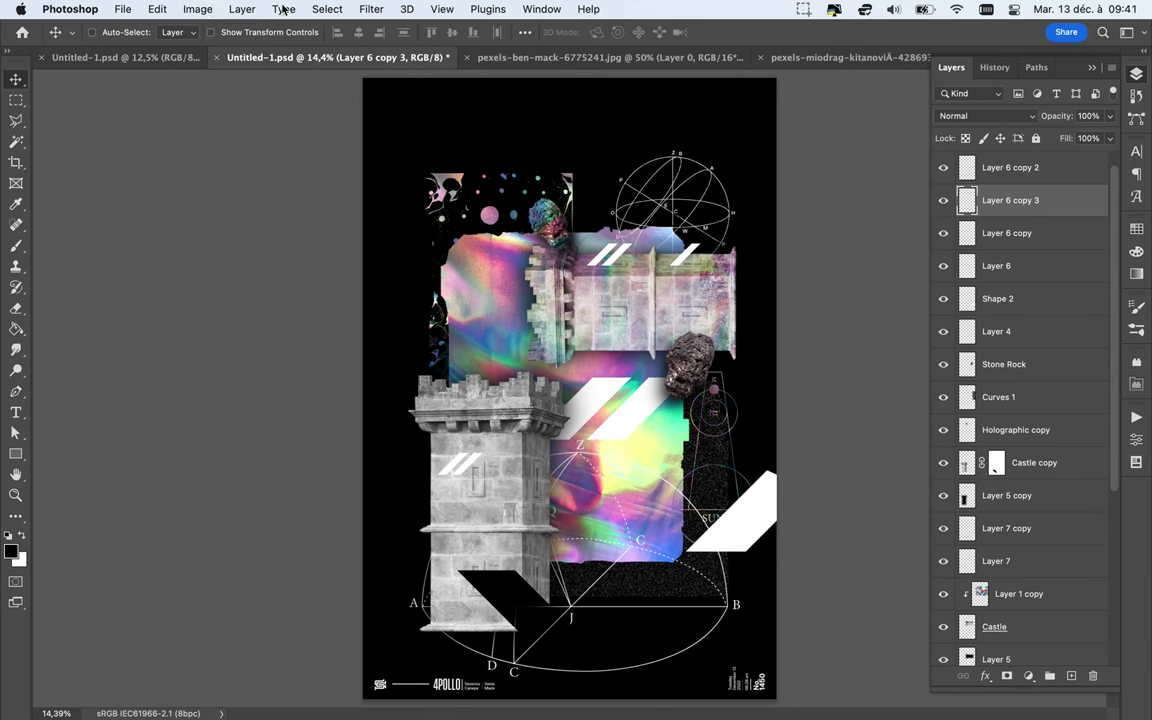
pyautogui.click(197, 9)
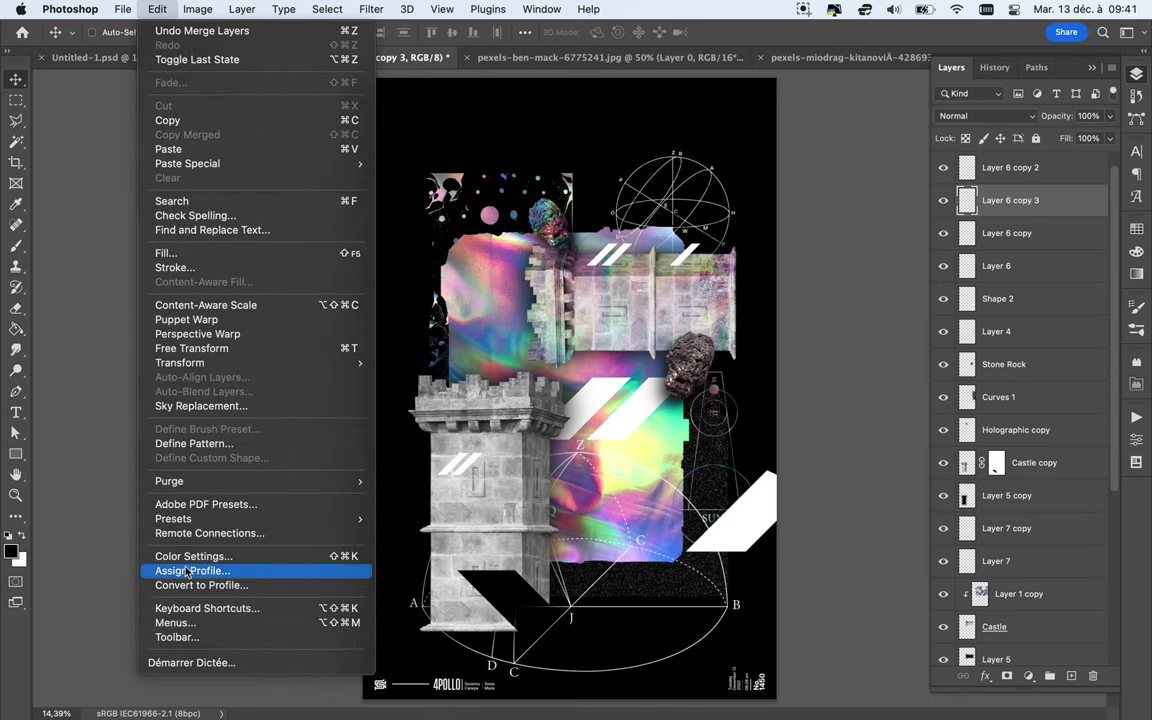
pyautogui.moveTo(179, 362)
pyautogui.click(437, 594)
pyautogui.moveTo(455, 466); pyautogui.dragTo(425, 457)
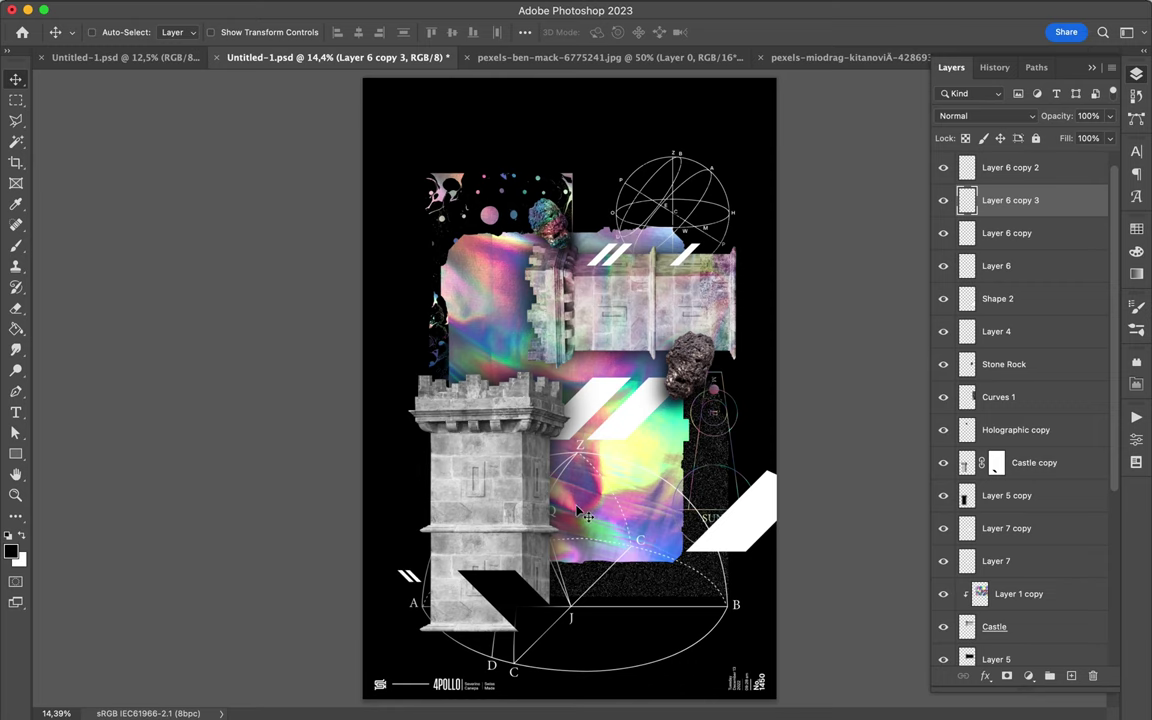
pyautogui.click(764, 507)
pyautogui.click(673, 560)
pyautogui.moveTo(568, 619); pyautogui.dragTo(576, 600)
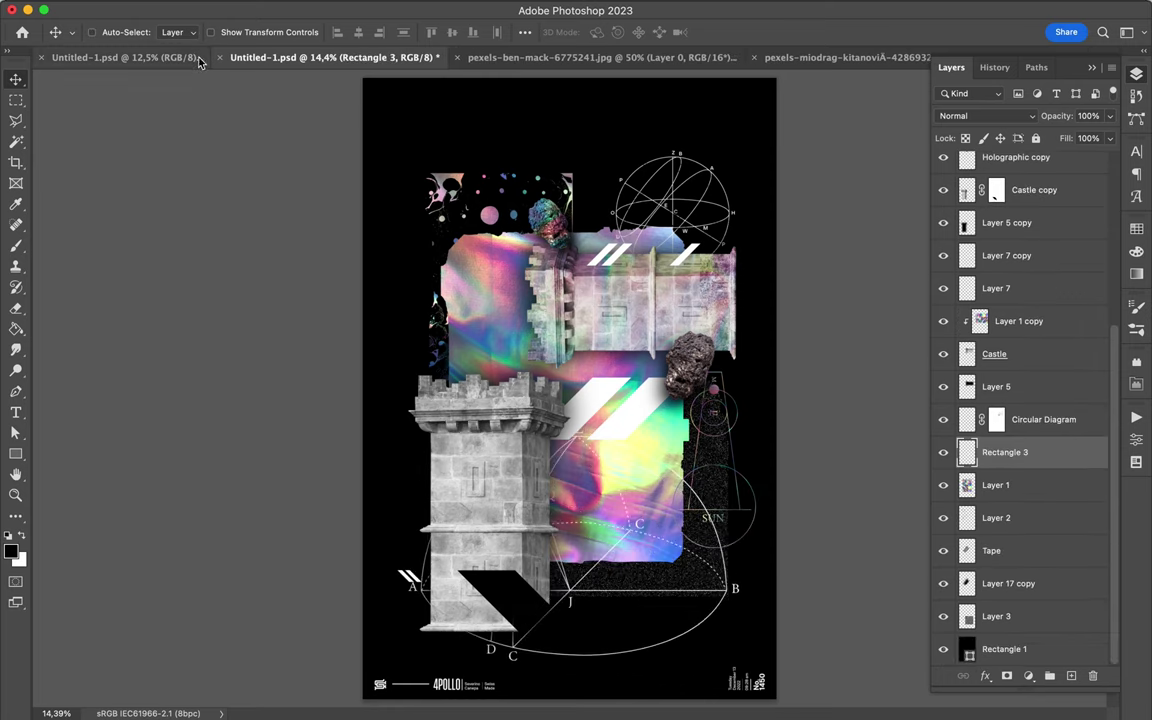
# Bring text over from the other poster draft and turn FUTUR vertical along the left edge
pyautogui.click(199, 57)
pyautogui.moveTo(584, 482)
pyautogui.mouseDown()
pyautogui.moveTo(652, 457)
pyautogui.moveTo(613, 555)
pyautogui.moveTo(598, 158)
pyautogui.mouseUp()
pyautogui.click(630, 540)
pyautogui.hotkey('ctrl', 't')
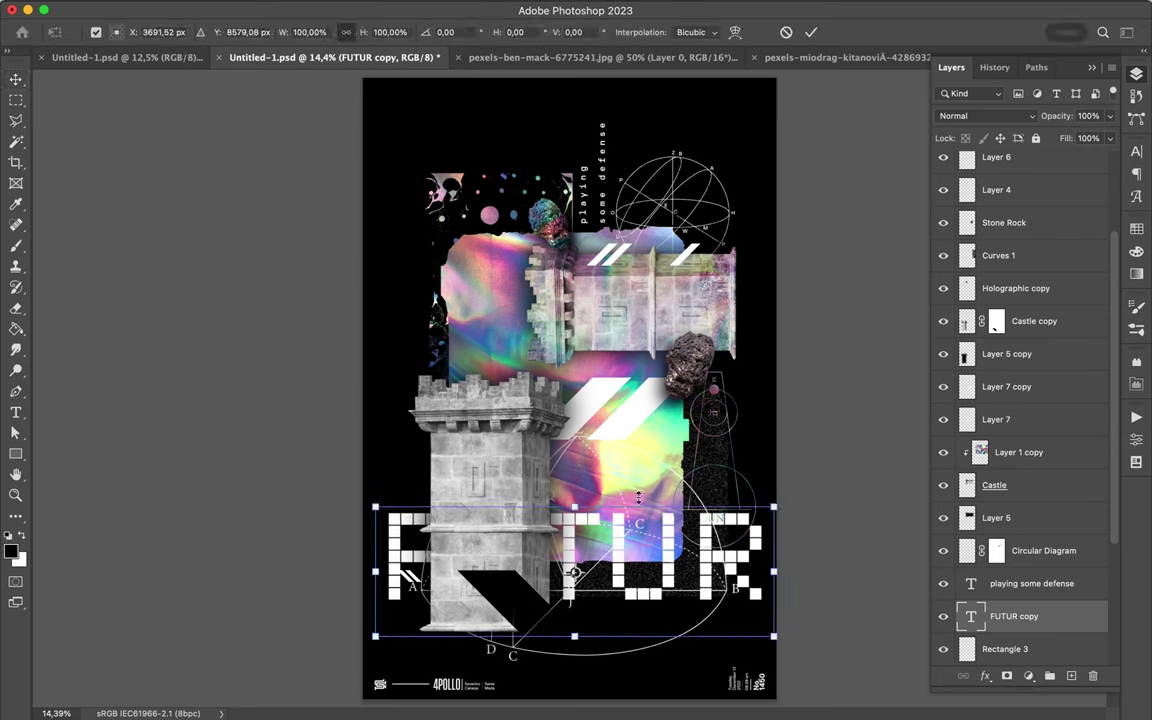
pyautogui.moveTo(770, 600); pyautogui.dragTo(700, 680)
pyautogui.press('Return')
pyautogui.moveTo(500, 560); pyautogui.dragTo(455, 318)
# Shrink the vertical FUTUR text and add a '#3' copy at the poster's bottom
pyautogui.hotkey('ctrl', 't')
pyautogui.moveTo(468, 157)
pyautogui.mouseDown()
pyautogui.moveTo(463, 250)
pyautogui.moveTo(577, 405)
pyautogui.mouseUp()
pyautogui.press('Return')
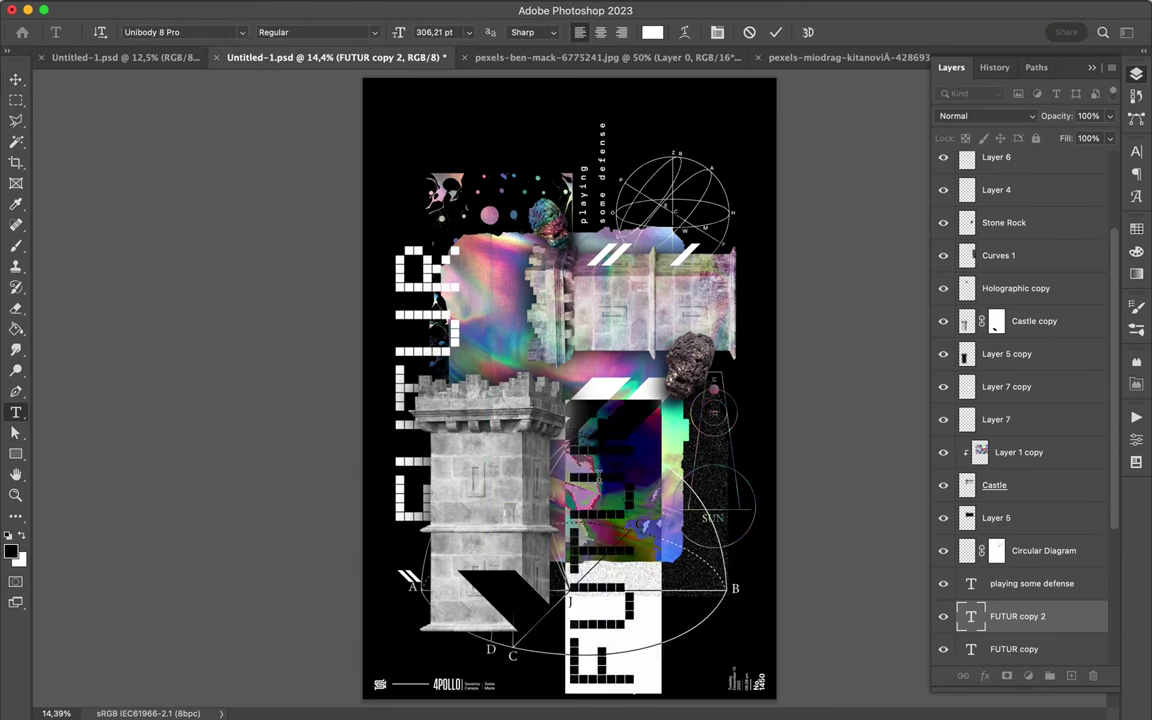
pyautogui.write('#3')
pyautogui.hotkey('ctrl', 't')
pyautogui.moveTo(640, 650); pyautogui.dragTo(691, 571)
pyautogui.press('Return')
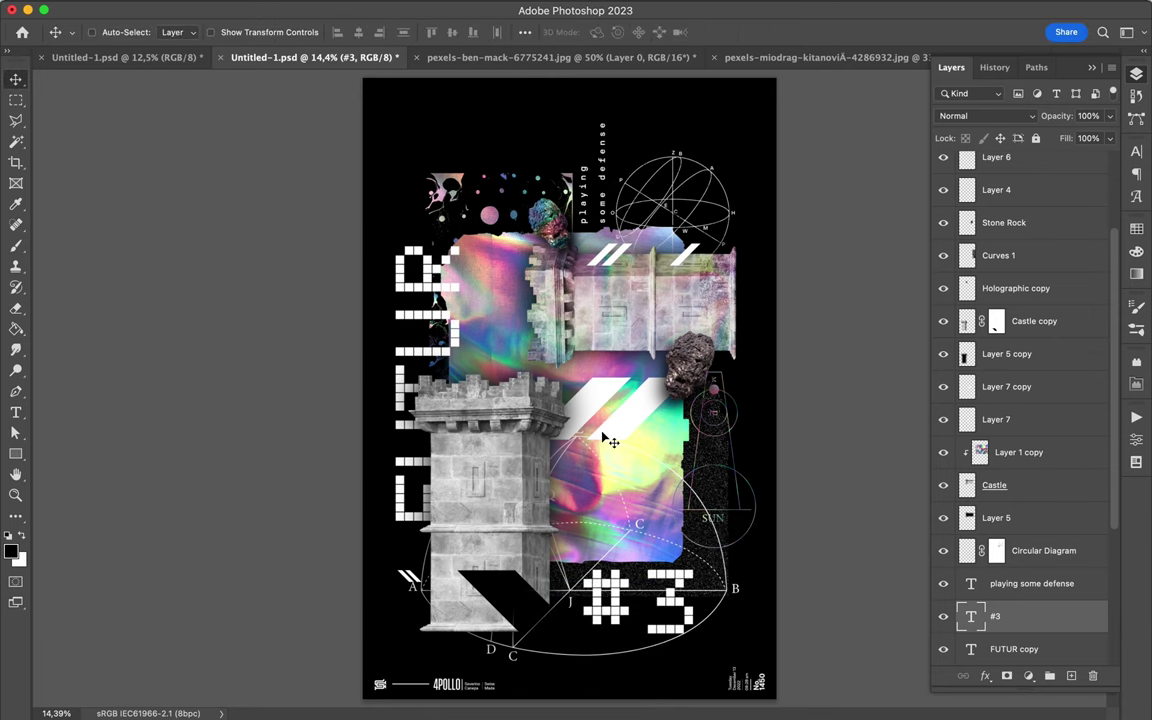
# Draw a dark rectangle behind the white stripes and nudge the stripes up slightly
pyautogui.hotkey('alt', ',')
pyautogui.press('u')
pyautogui.moveTo(550, 440); pyautogui.dragTo(640, 510)
pyautogui.press('i')
pyautogui.click(700, 648)
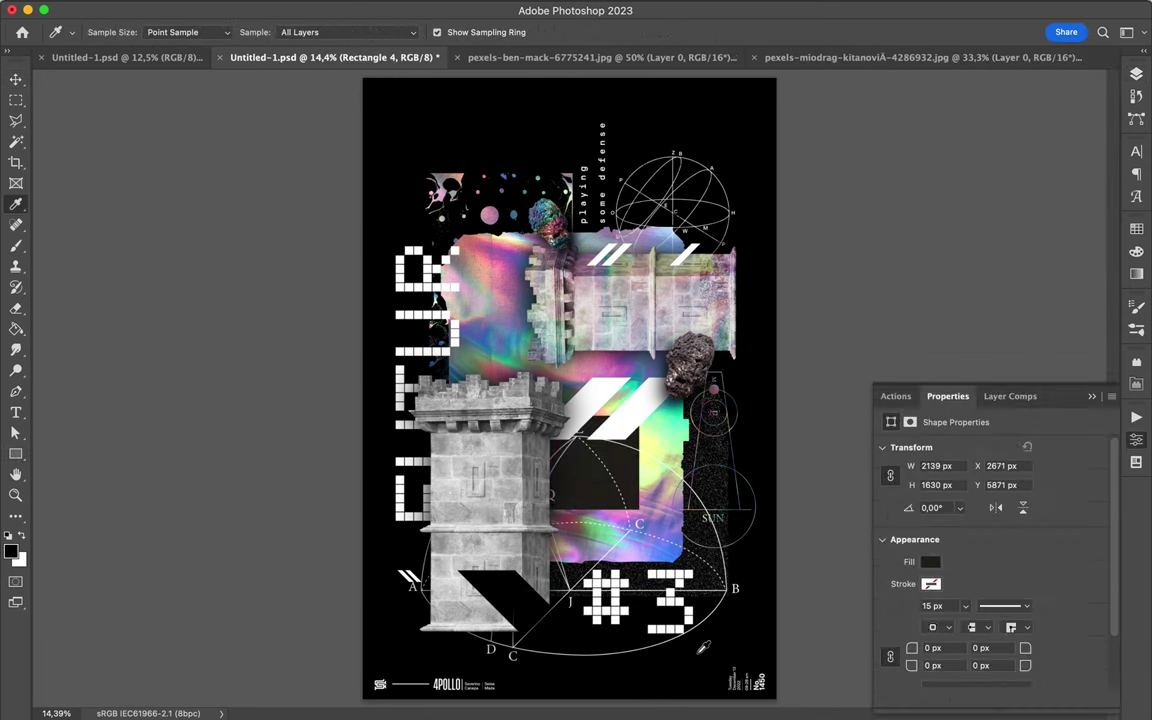
pyautogui.press('v')
pyautogui.click(575, 372)
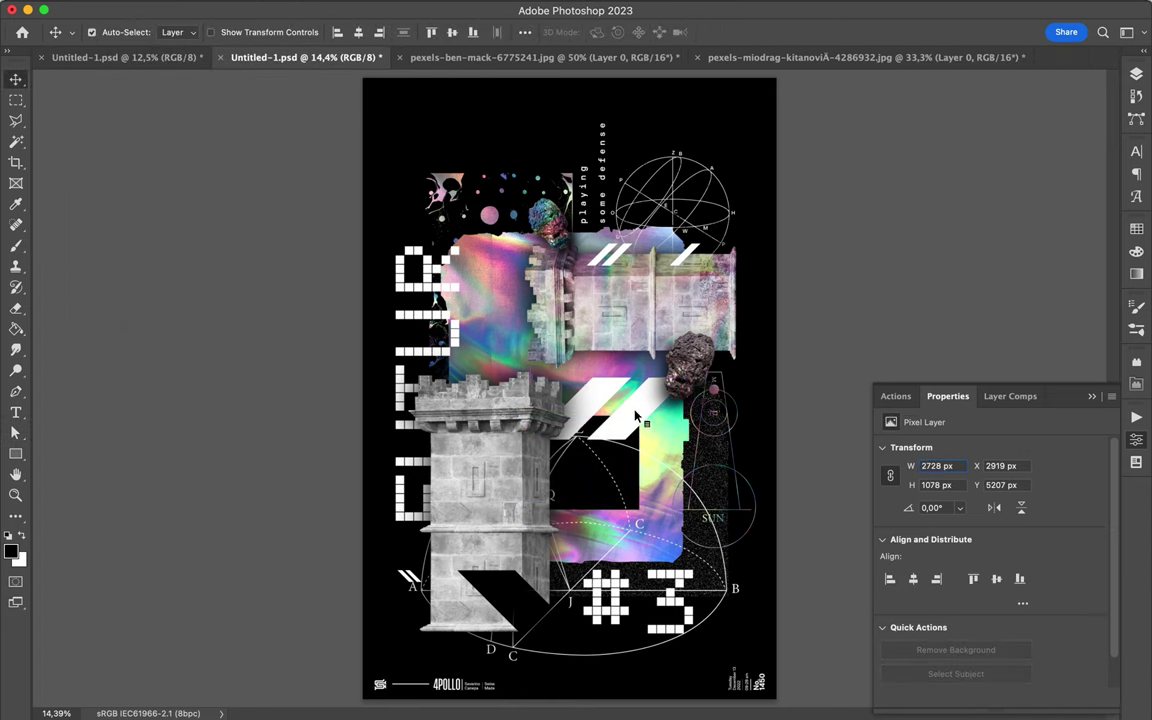
pyautogui.moveTo(635, 415); pyautogui.dragTo(636, 408)
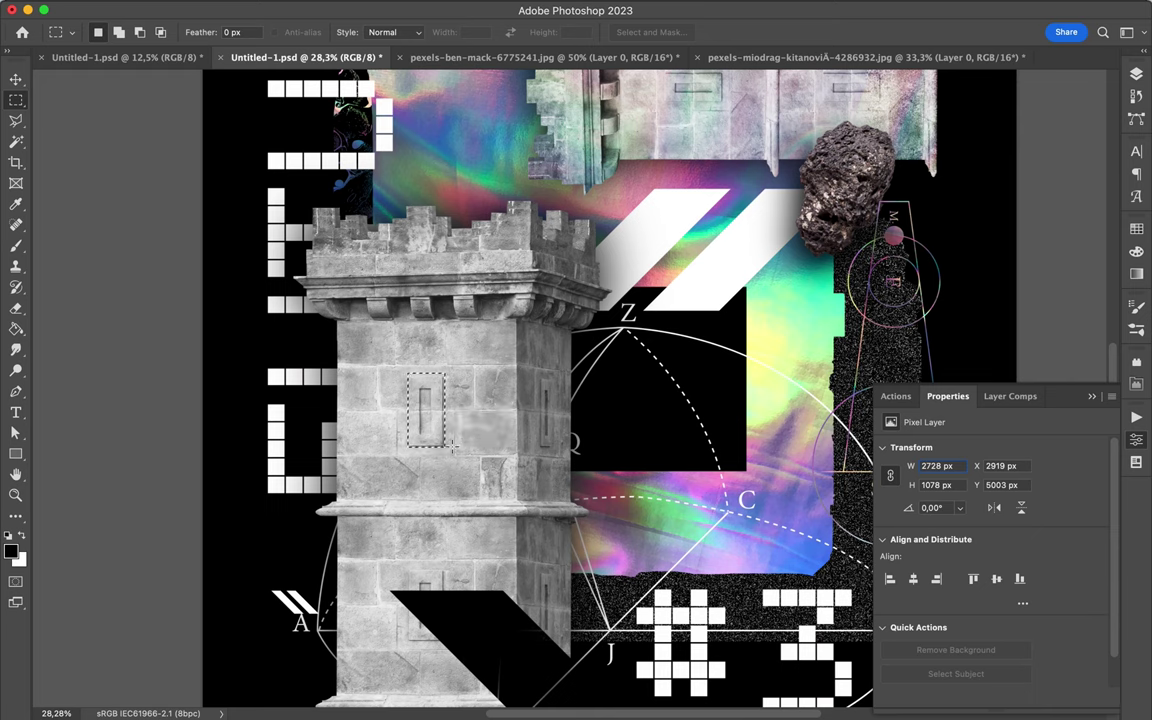
# Copy the tower window slot to a new layer and duplicate it beside the original
pyautogui.hotkey('ctrl', 'j')
pyautogui.press('v')
pyautogui.moveTo(437, 424)
pyautogui.mouseDown()
pyautogui.moveTo(380, 424)
pyautogui.moveTo(488, 437)
pyautogui.moveTo(618, 425)
pyautogui.mouseUp()
# Stack the window-slot copy above the dark rectangle and repeat it twice across the block
pyautogui.click(1136, 73)
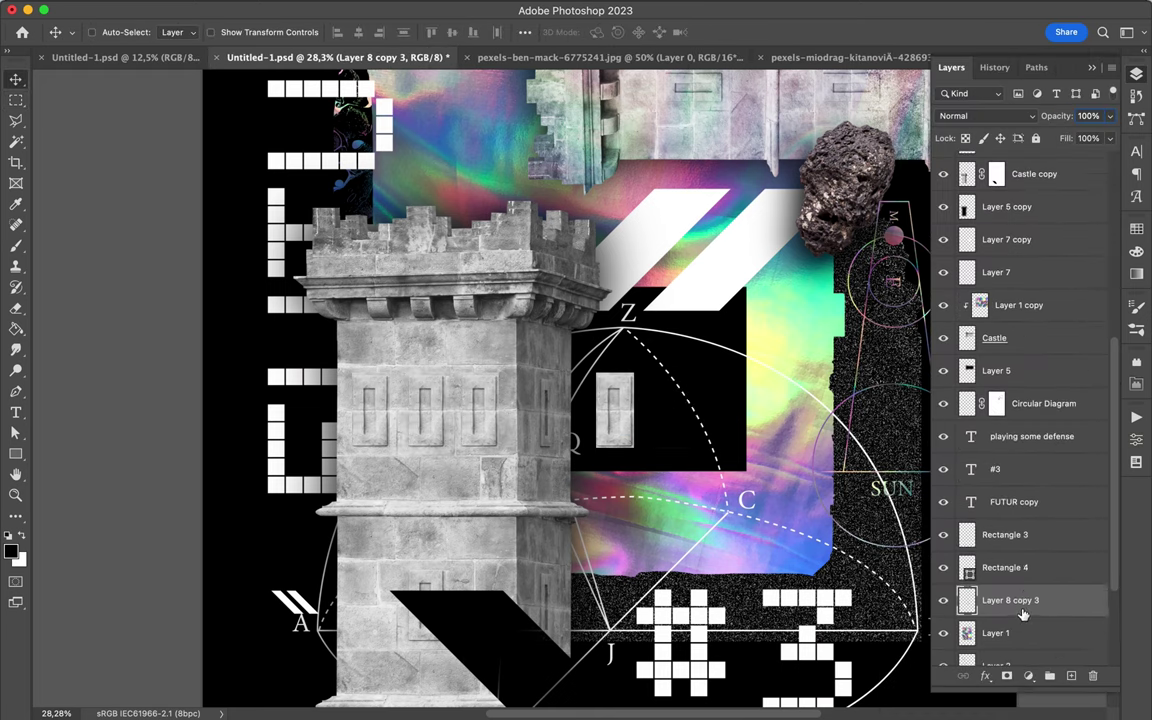
pyautogui.moveTo(1022, 614); pyautogui.dragTo(1020, 565)
pyautogui.scroll(-2, 944, 600)
pyautogui.click(990, 600)
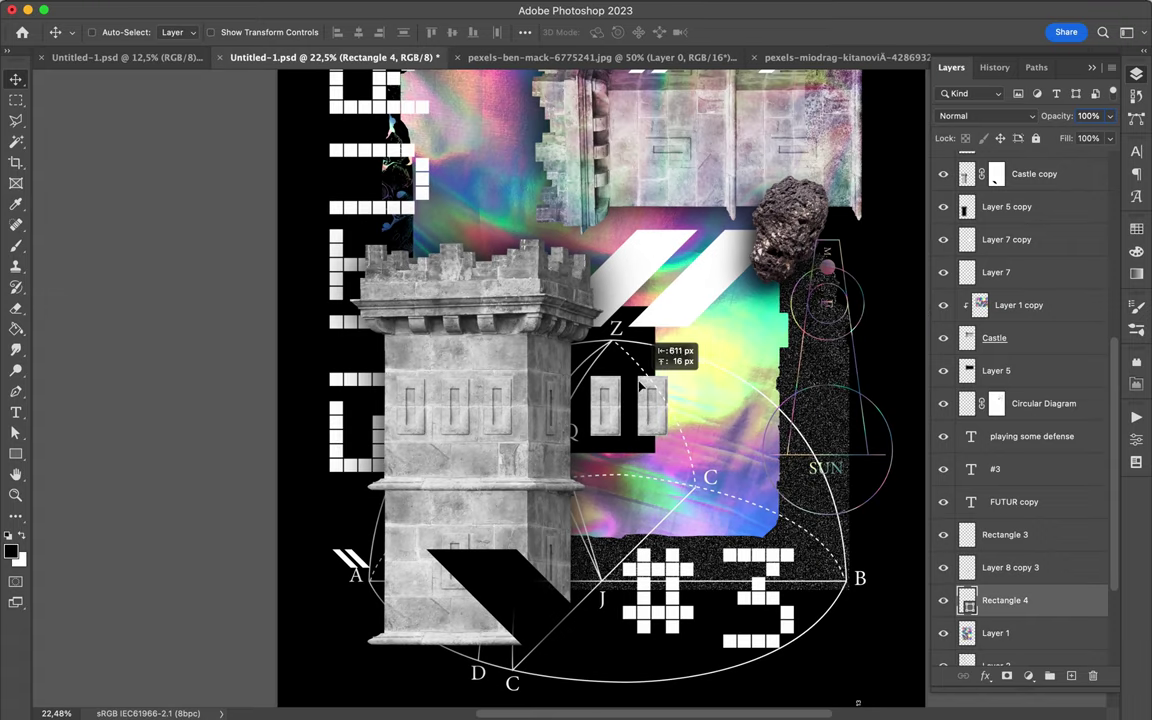
pyautogui.moveTo(655, 418)
pyautogui.mouseDown()
pyautogui.moveTo(690, 428)
pyautogui.moveTo(823, 394)
pyautogui.mouseUp()
pyautogui.scroll(-2, 887, 398)
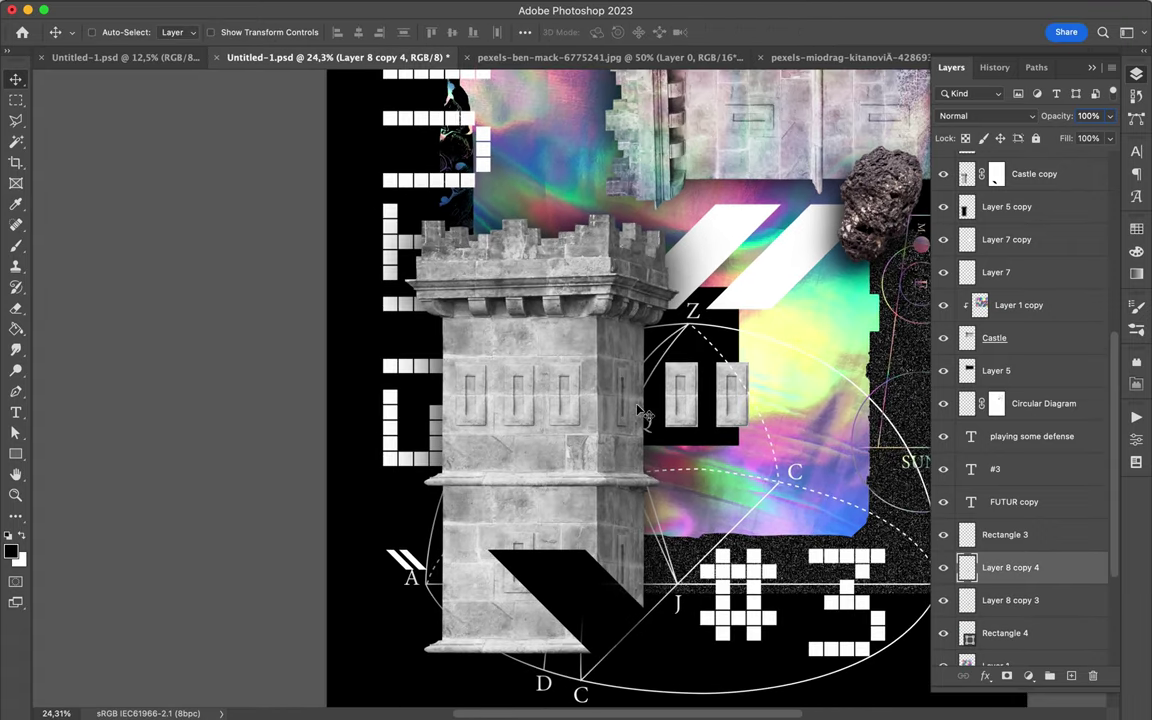
pyautogui.scroll(3, 480, 408)
pyautogui.moveTo(480, 408); pyautogui.dragTo(415, 395)
pyautogui.scroll(-2, 396, 261)
pyautogui.scroll(4, 396, 261)
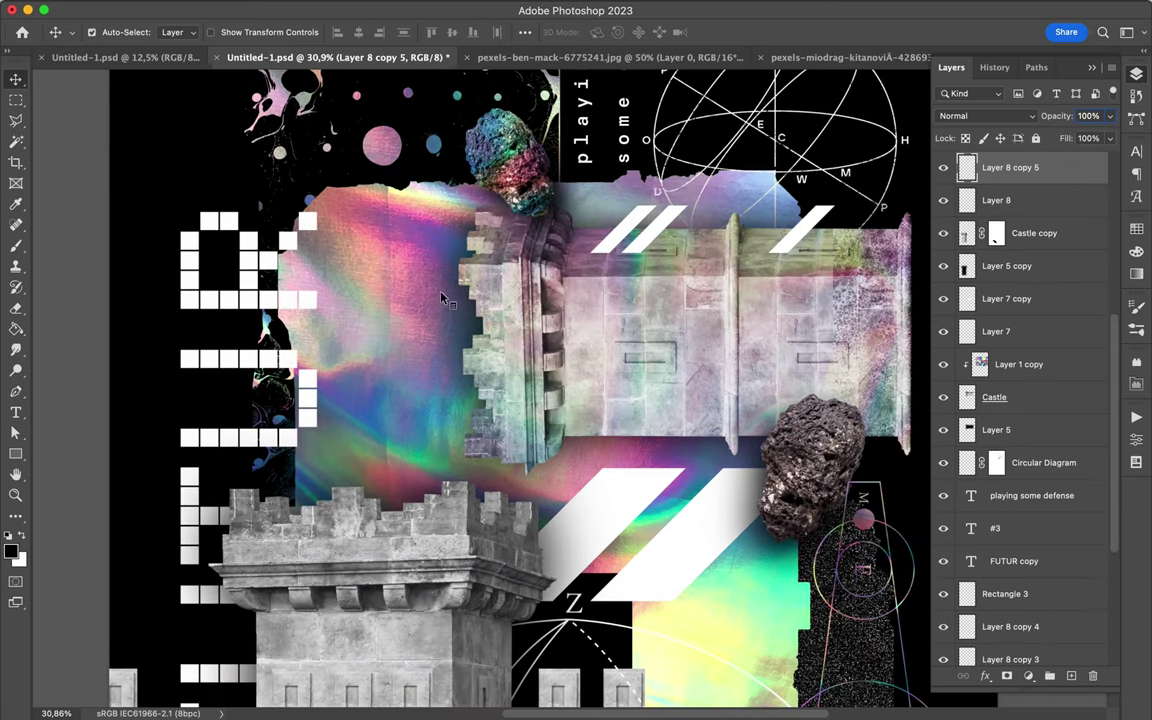
# Draw small black squares on the holographic texture and distribute the three evenly
pyautogui.keyDown('ctrl'); pyautogui.click(396, 261); pyautogui.keyUp('ctrl')
pyautogui.press('m')
pyautogui.press('u')
pyautogui.moveTo(310, 223)
pyautogui.mouseDown()
pyautogui.moveTo(350, 262)
pyautogui.moveTo(391, 268)
pyautogui.mouseUp()
pyautogui.press('v')
pyautogui.keyDown('shift'); pyautogui.click(365, 248); pyautogui.keyUp('shift')
pyautogui.click(525, 32)
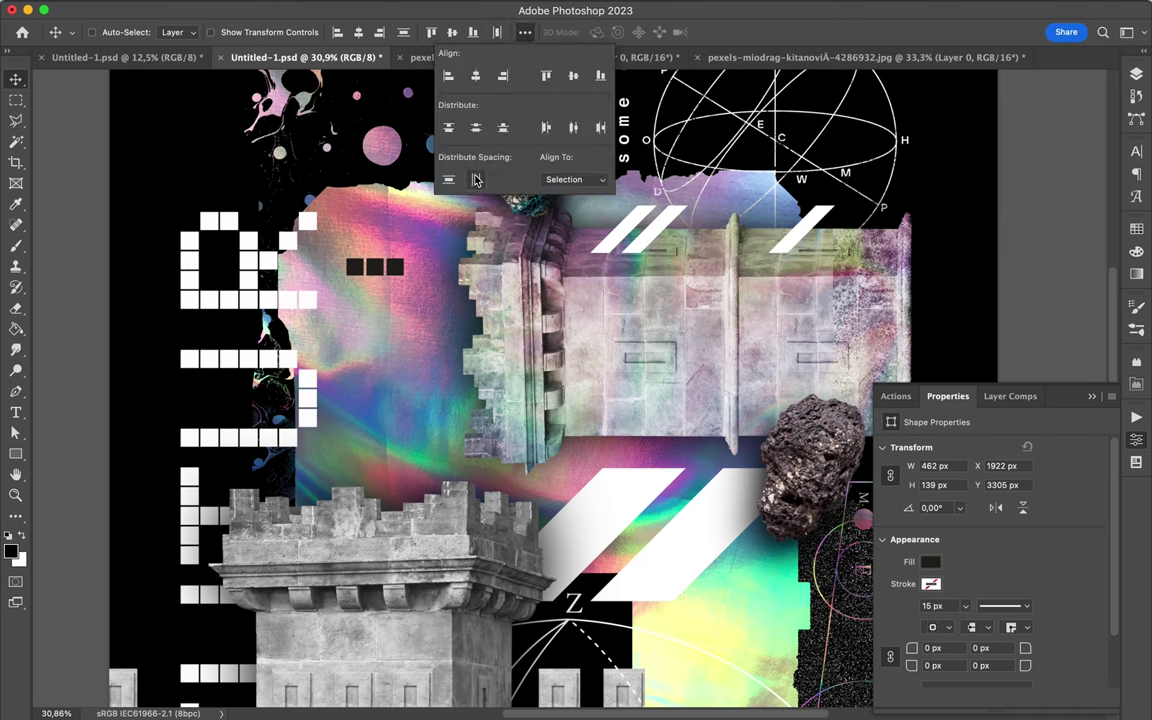
pyautogui.click(1136, 73)
# Merge the three black square layers into a single layer
pyautogui.scroll(-3, 1020, 490)
pyautogui.click(968, 490)
pyautogui.keyDown('ctrl'); pyautogui.click(995, 462); pyautogui.keyUp('ctrl')
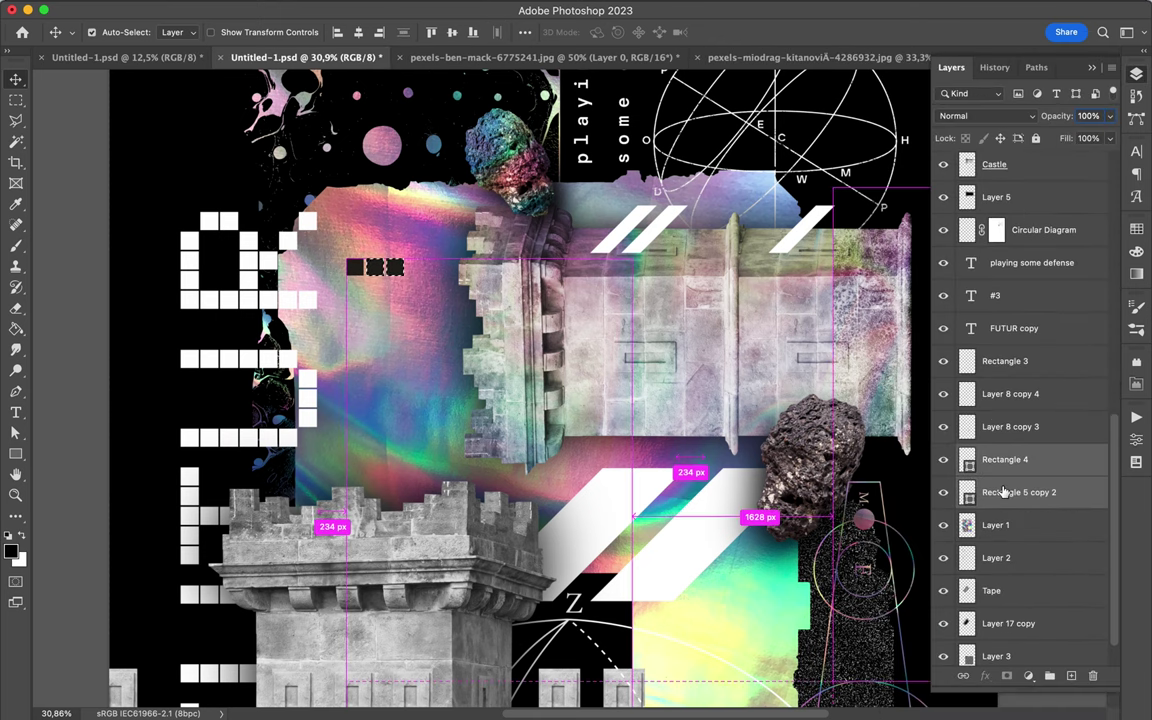
pyautogui.hotkey('ctrl', 'e')
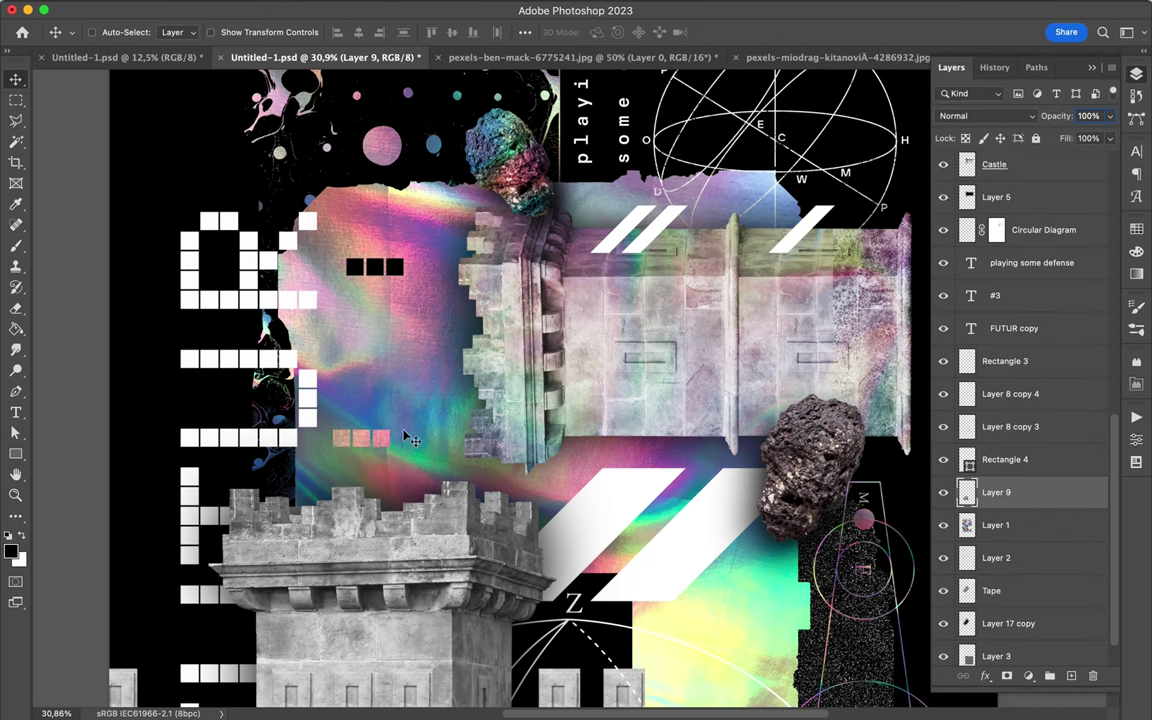
pyautogui.keyDown('shift'); pyautogui.click(372, 264); pyautogui.keyUp('shift')
pyautogui.hotkey('ctrl', 'e')
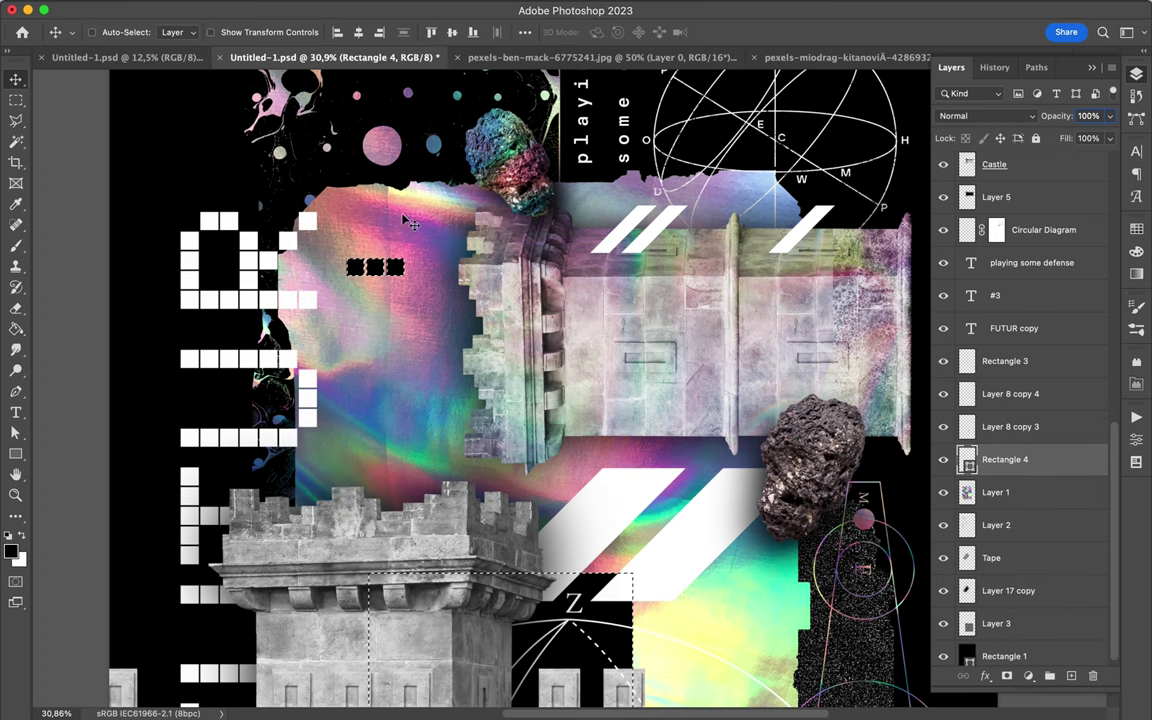
pyautogui.hotkey('ctrl', 'z')
pyautogui.hotkey('ctrl', 'z')
pyautogui.hotkey('ctrl', 'z')
pyautogui.hotkey('ctrl', 'z')
pyautogui.hotkey('ctrl', 'e')
# Move the merged black squares up and right, adjusting Layer 1's stack position
pyautogui.moveTo(358, 272); pyautogui.dragTo(386, 218)
pyautogui.click(997, 525)
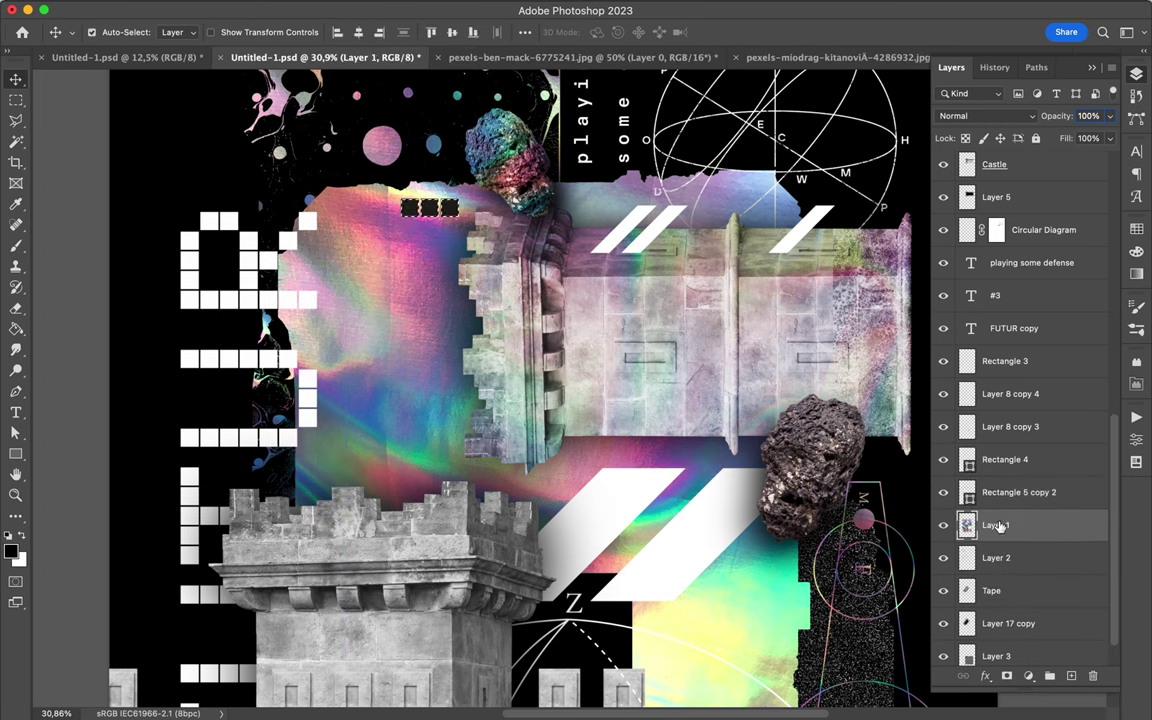
pyautogui.moveTo(996, 160); pyautogui.dragTo(996, 185)
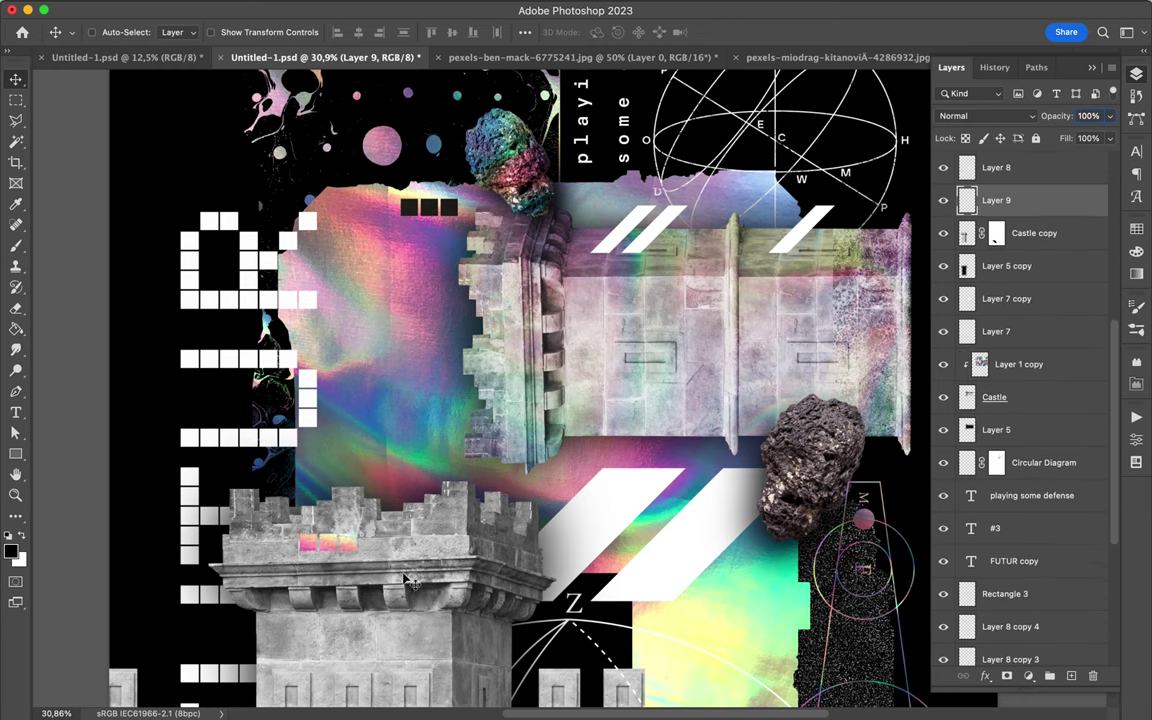
pyautogui.click(447, 209)
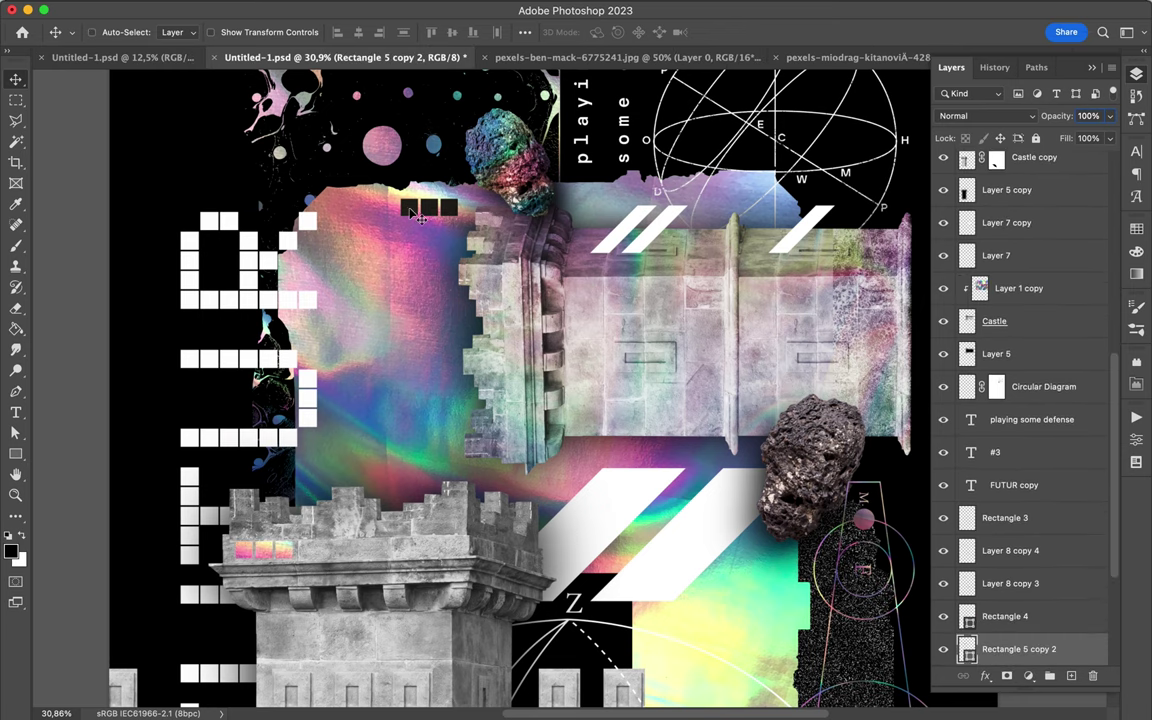
pyautogui.scroll(-2, 347, 255)
pyautogui.scroll(-3, 347, 255)
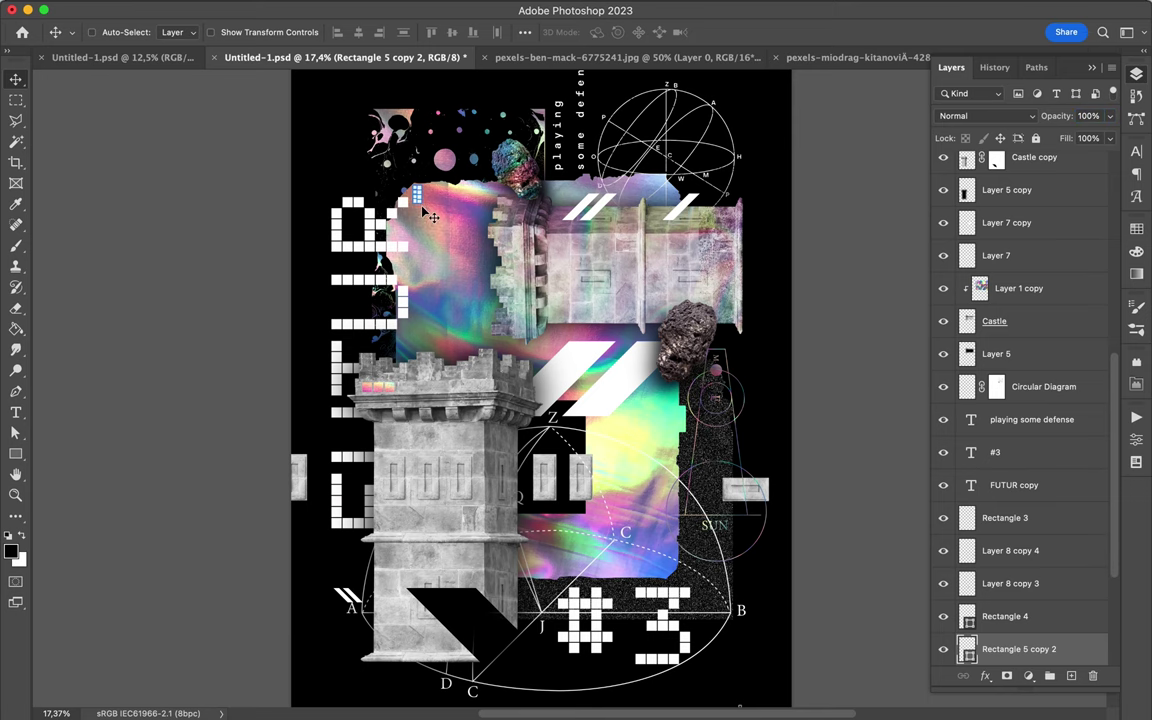
# Duplicate the small squares layer and move the copy right beside the upper castle
pyautogui.scroll(3, 355, 225)
pyautogui.moveTo(341, 215); pyautogui.dragTo(795, 335)
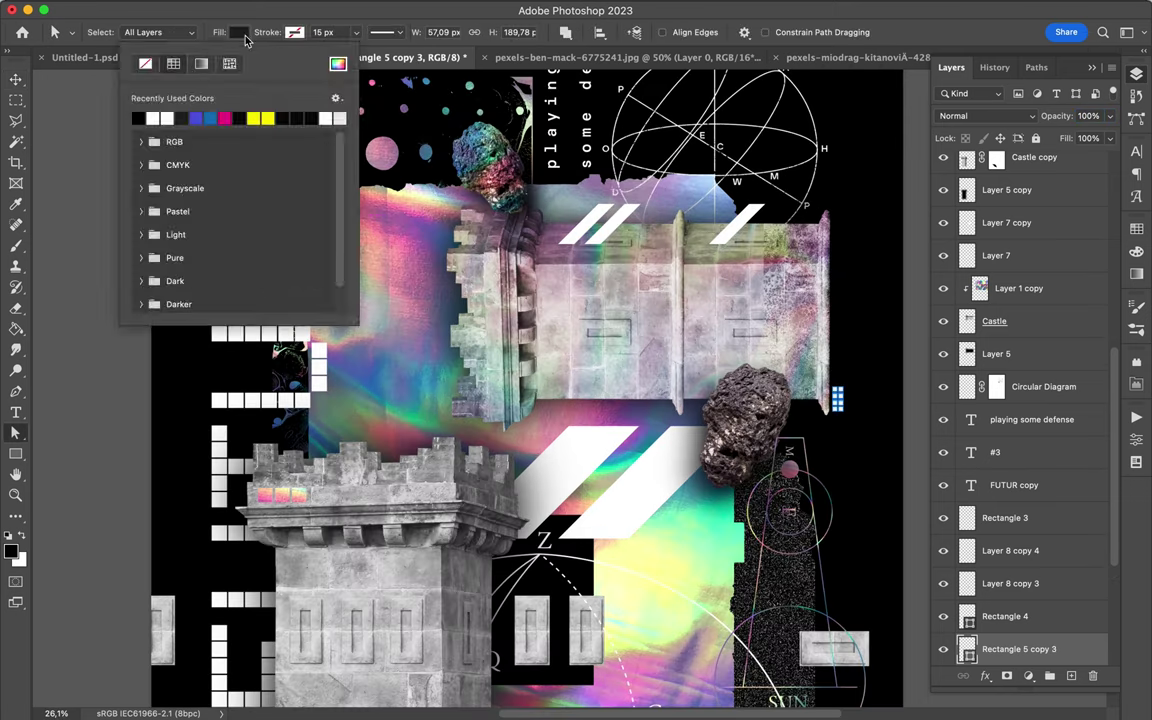
pyautogui.scroll(2, 818, 377)
pyautogui.scroll(2, 818, 377)
pyautogui.scroll(-3, 818, 377)
pyautogui.scroll(1, 295, 232)
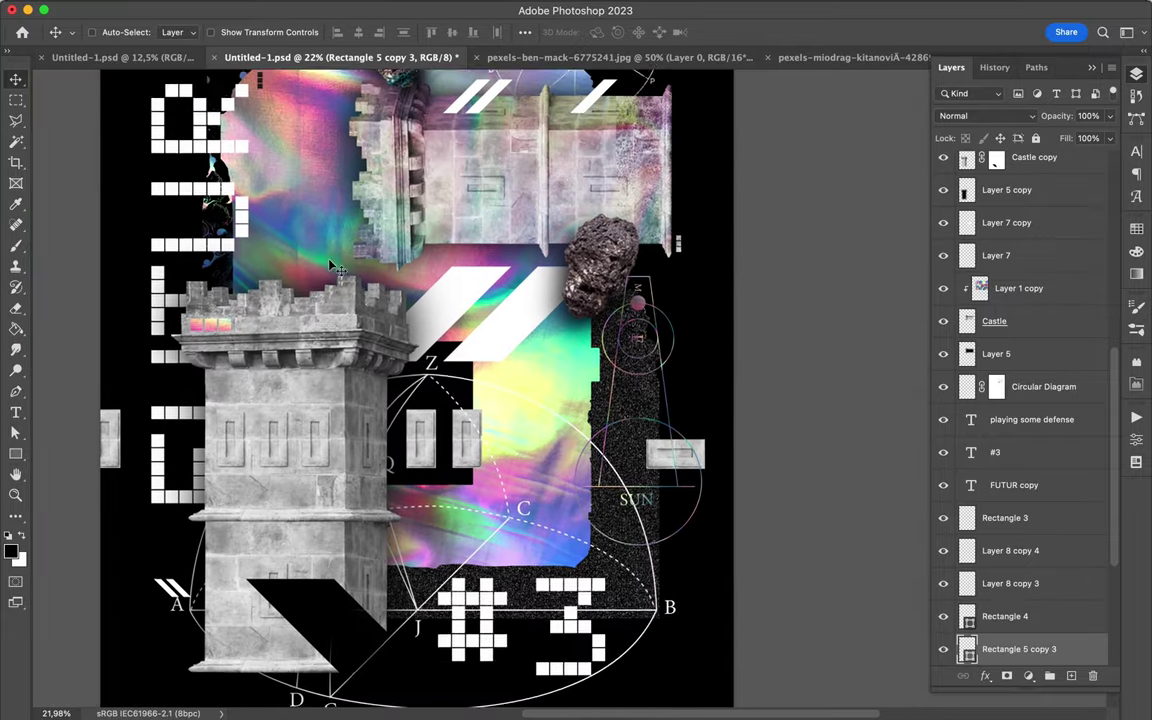
pyautogui.scroll(-1, 329, 260)
pyautogui.scroll(-5, 1098, 330)
pyautogui.scroll(5, 972, 368)
pyautogui.scroll(-5, 972, 368)
# Draw a white three-point diagonal shape with the Pen tool and rasterize it
pyautogui.press('p')
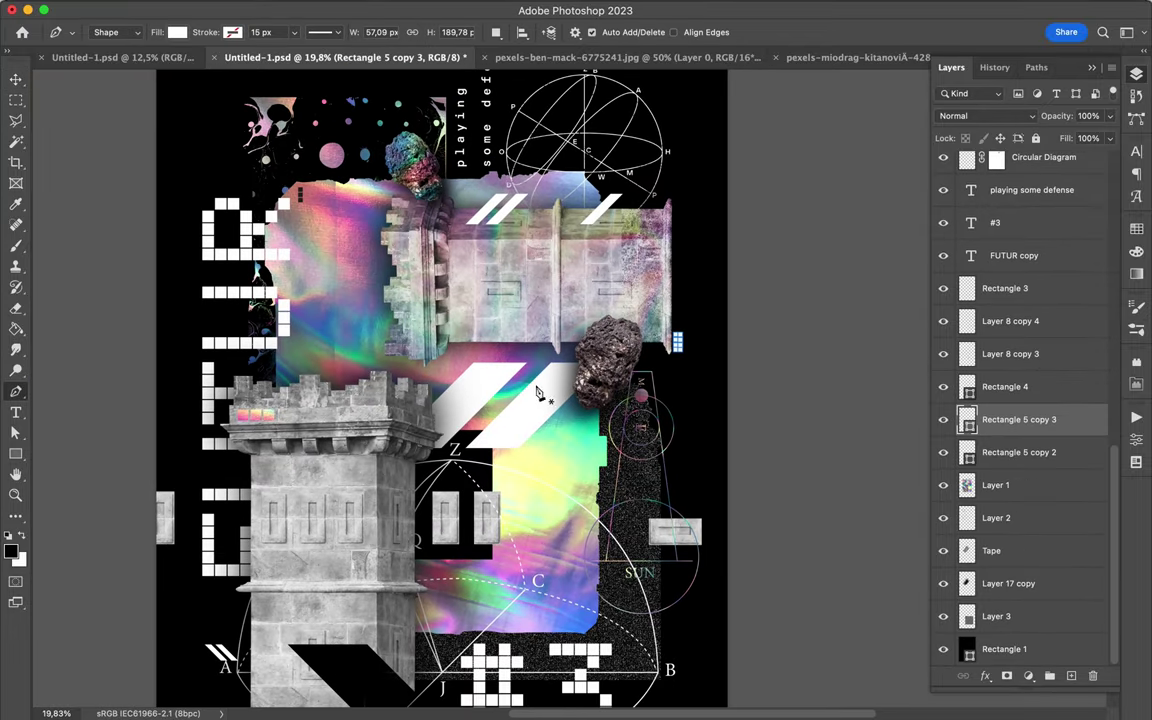
pyautogui.click(448, 370)
pyautogui.click(228, 246)
pyautogui.click(330, 347)
pyautogui.rightClick(1075, 428)
pyautogui.click(925, 571)
# Position the white shape and move it below the holographic layers in the stack
pyautogui.press('l')
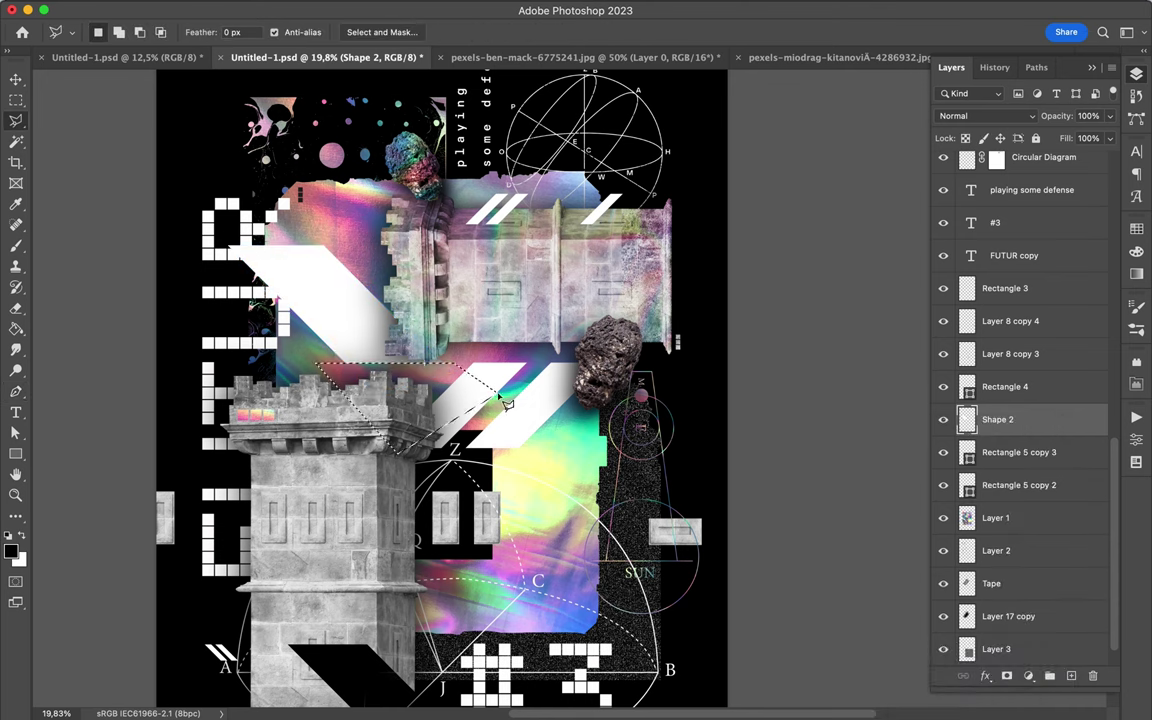
pyautogui.press('v')
pyautogui.hotkey('ctrl', 'shift', ']')
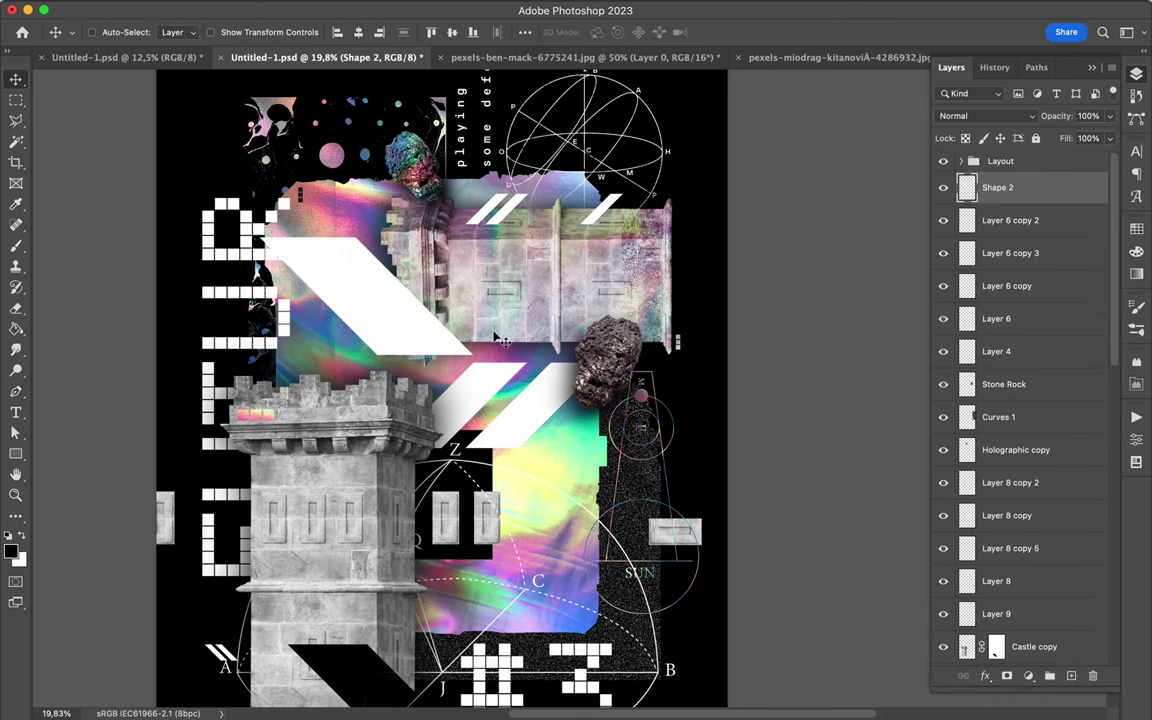
pyautogui.moveTo(495, 338); pyautogui.dragTo(449, 332)
pyautogui.moveTo(997, 187); pyautogui.dragTo(1000, 606)
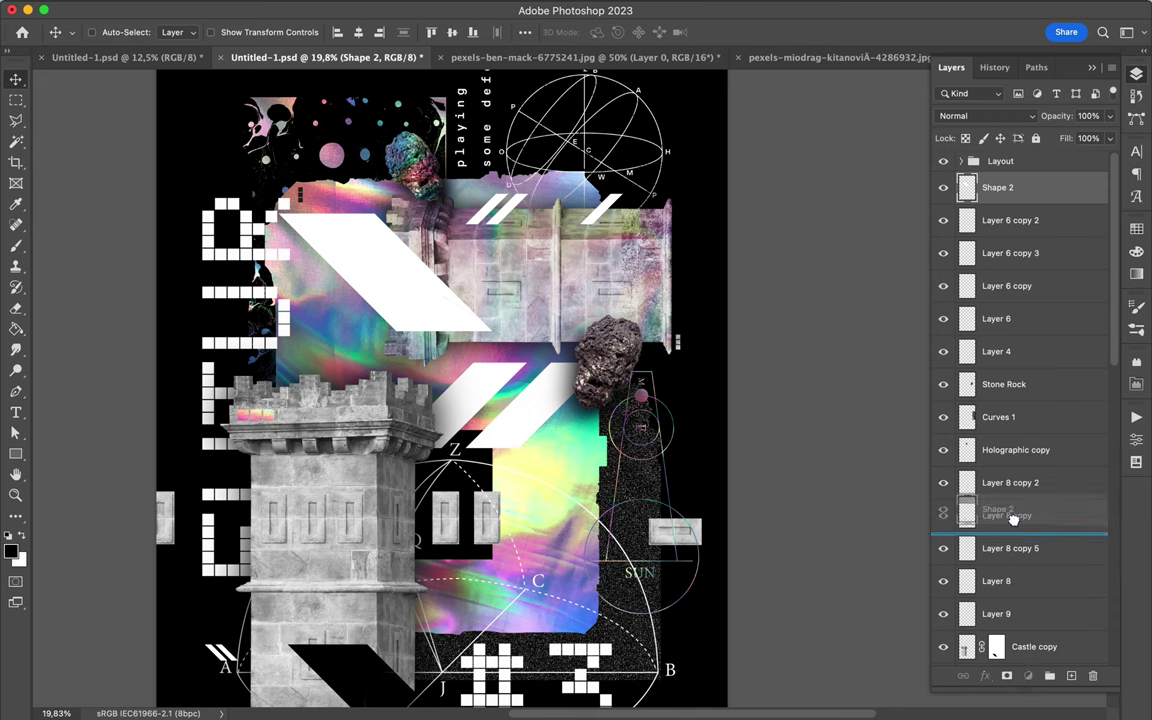
pyautogui.scroll(-2, 357, 284)
pyautogui.keyDown('ctrl'); pyautogui.click(357, 284); pyautogui.keyUp('ctrl')
# Copy a holographic patch to its own layer and shrink it onto the castle wall
pyautogui.press('m')
pyautogui.press('v')
pyautogui.moveTo(998, 649)
pyautogui.mouseDown()
pyautogui.moveTo(1000, 175)
pyautogui.moveTo(959, 239)
pyautogui.mouseUp()
pyautogui.moveTo(386, 387)
pyautogui.mouseDown()
pyautogui.moveTo(420, 483)
pyautogui.moveTo(552, 313)
pyautogui.mouseUp()
pyautogui.hotkey('ctrl', 't')
pyautogui.moveTo(568, 356); pyautogui.dragTo(540, 328)
pyautogui.press('Return')
pyautogui.scroll(2, 525, 316)
pyautogui.scroll(1, 525, 316)
# Copy a circular piece of the Castle copy layer to a new layer and move it right
pyautogui.click(500, 270)
pyautogui.scroll(-3, 527, 290)
pyautogui.scroll(-2, 440, 425)
pyautogui.keyDown('ctrl'); pyautogui.click(400, 383); pyautogui.keyUp('ctrl')
pyautogui.press('m')
pyautogui.moveTo(337, 311); pyautogui.dragTo(405, 355)
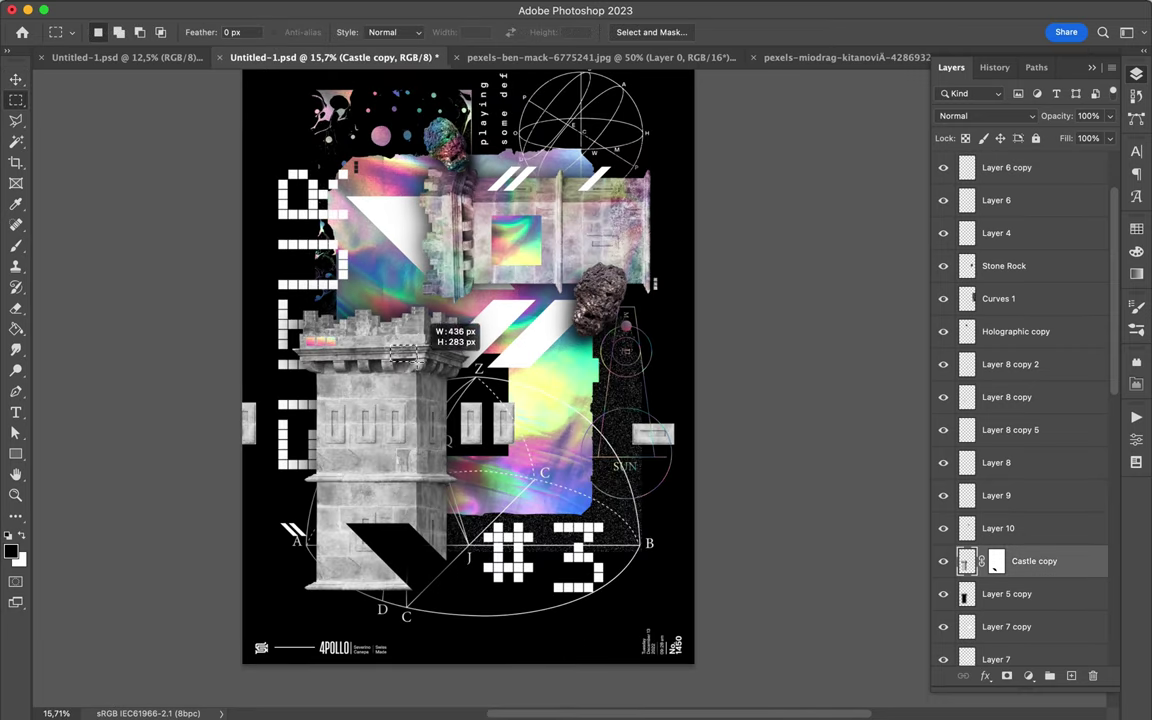
pyautogui.hotkey('ctrl', 'j')
pyautogui.press('v')
pyautogui.moveTo(337, 496); pyautogui.dragTo(491, 369)
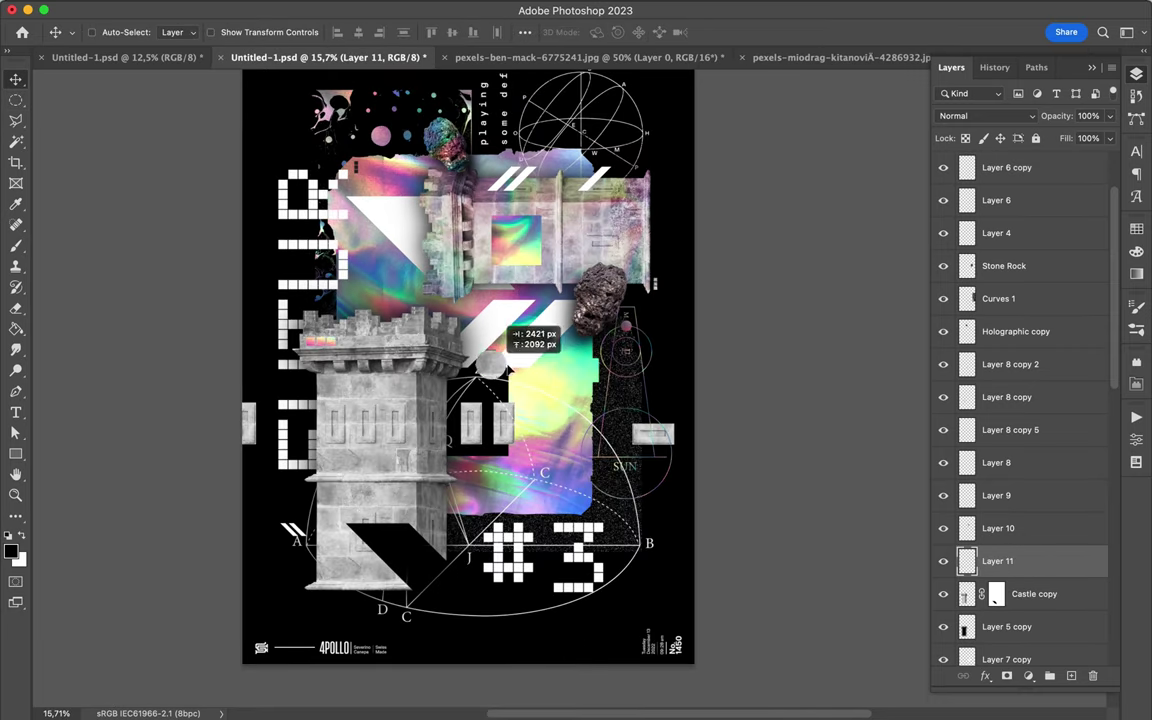
pyautogui.press('m')
pyautogui.press('v')
pyautogui.moveTo(587, 385)
pyautogui.mouseDown()
pyautogui.moveTo(600, 372)
pyautogui.moveTo(603, 405)
pyautogui.moveTo(645, 372)
pyautogui.mouseUp()
# Try copying the Stone Rock layer into the other poster draft, then undo it
pyautogui.click(173, 57)
pyautogui.moveTo(530, 388)
pyautogui.mouseDown()
pyautogui.moveTo(530, 420)
pyautogui.moveTo(668, 436)
pyautogui.mouseUp()
pyautogui.hotkey('ctrl', 'z')
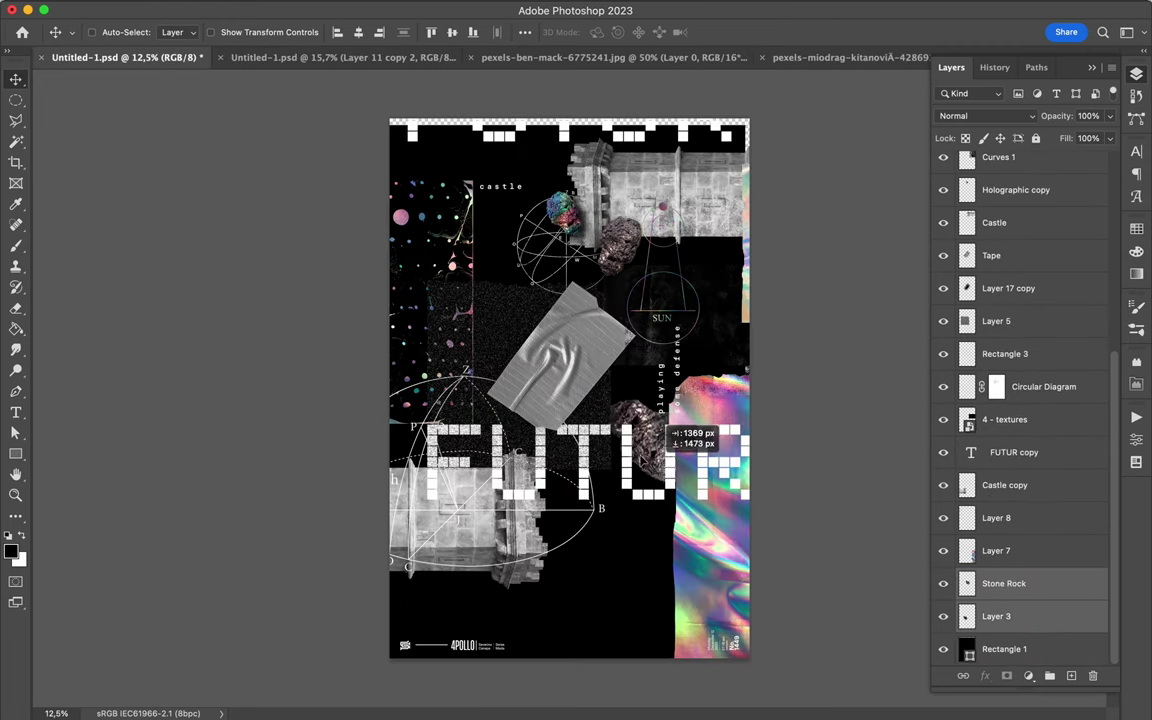
# Close the extra stock photo documents without saving, keeping the holographic texture open
pyautogui.click(340, 57)
pyautogui.click(471, 57)
pyautogui.click(575, 294)
pyautogui.click(398, 57)
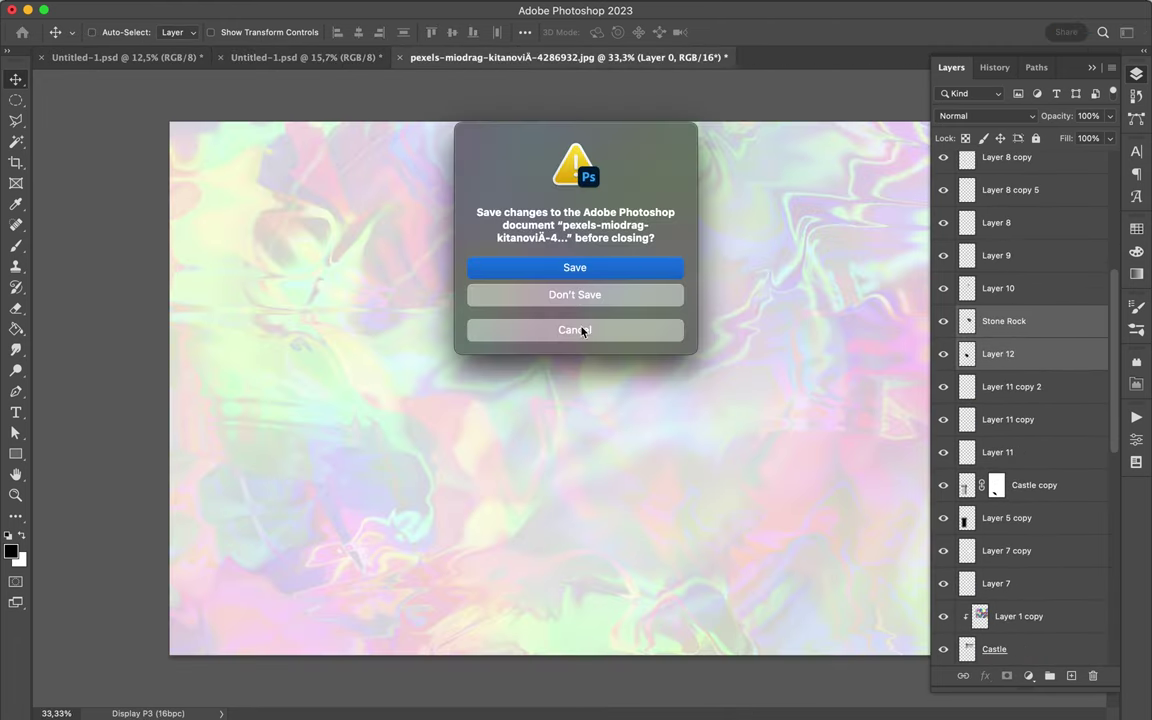
pyautogui.click(583, 331)
# Place the stone rock lower in the stack, nudge the white triangle, shift the pink squares left
pyautogui.moveTo(583, 331)
pyautogui.mouseDown()
pyautogui.moveTo(491, 500)
pyautogui.moveTo(446, 520)
pyautogui.mouseUp()
pyautogui.moveTo(988, 355)
pyautogui.mouseDown()
pyautogui.moveTo(956, 458)
pyautogui.moveTo(992, 540)
pyautogui.mouseUp()
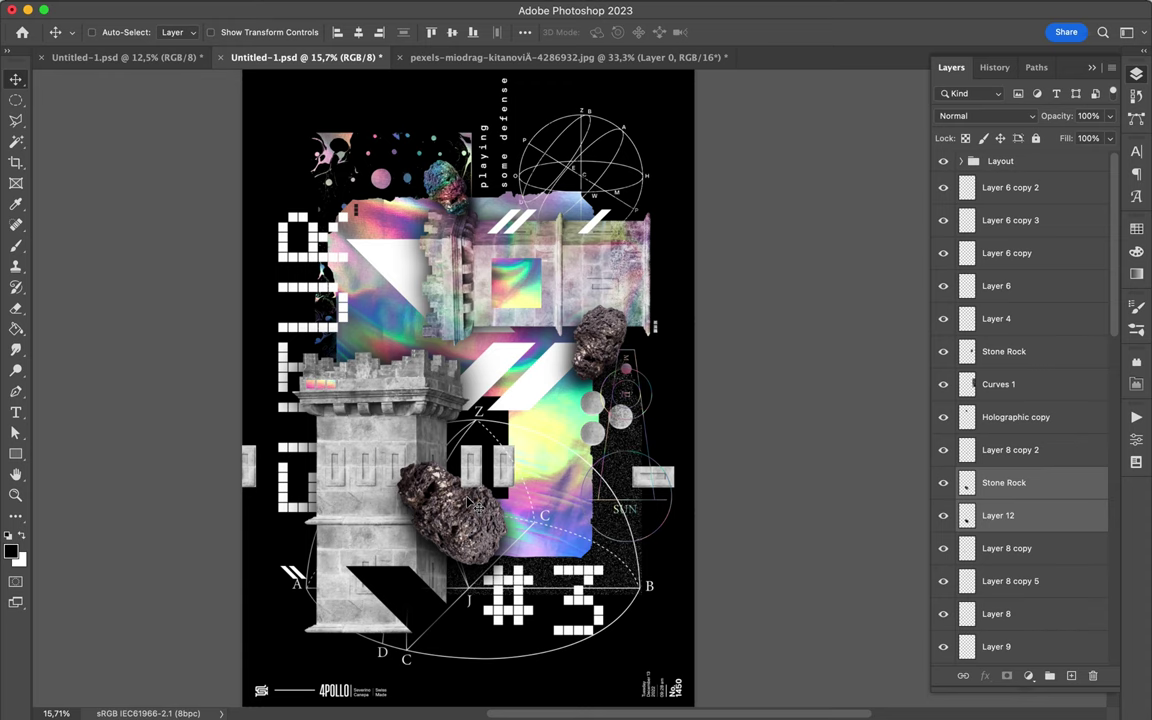
pyautogui.moveTo(395, 272); pyautogui.dragTo(410, 270)
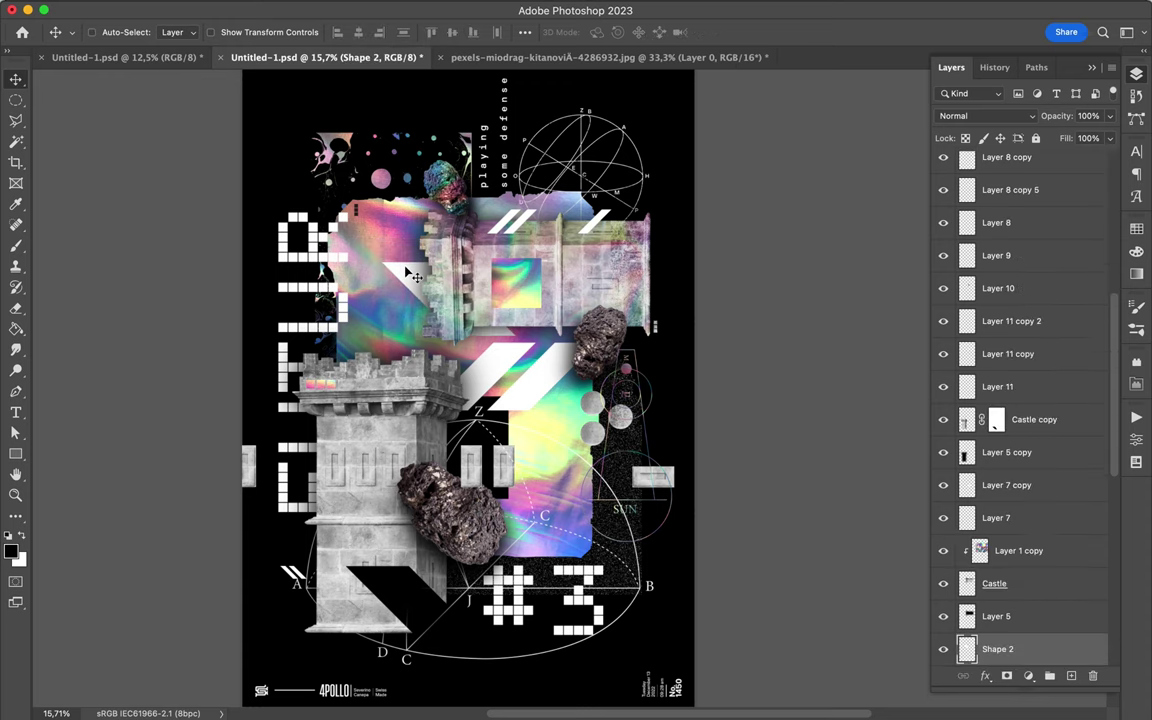
pyautogui.click(318, 391)
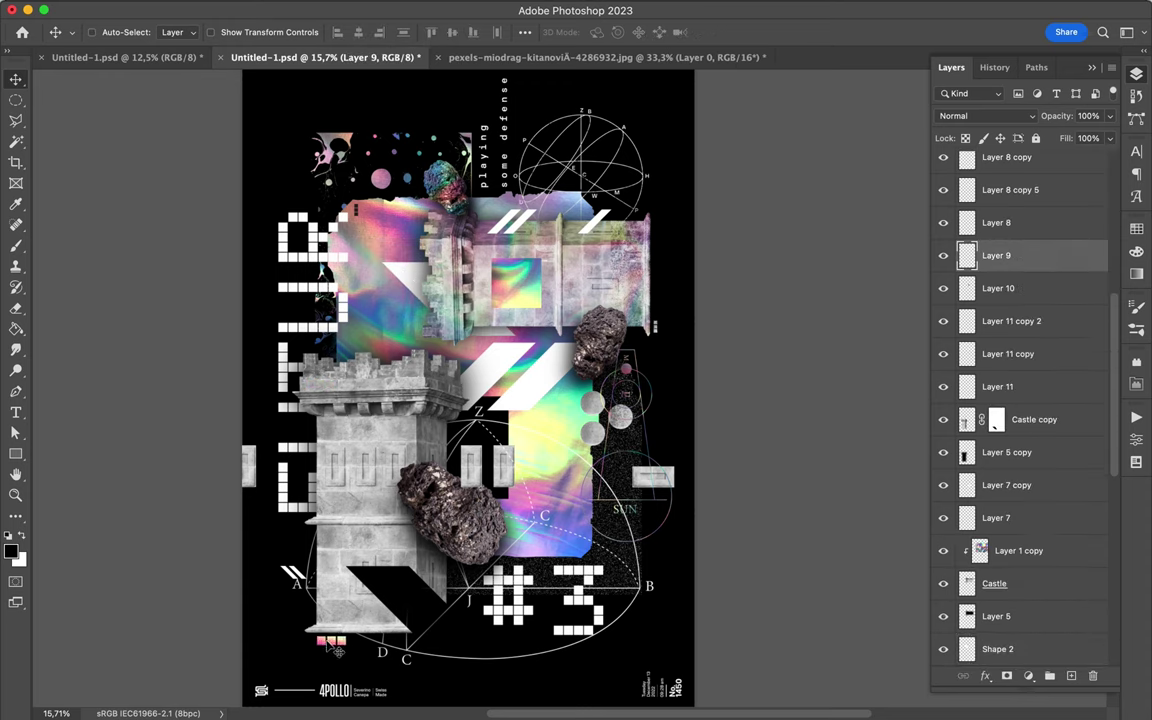
pyautogui.moveTo(502, 435); pyautogui.dragTo(465, 437)
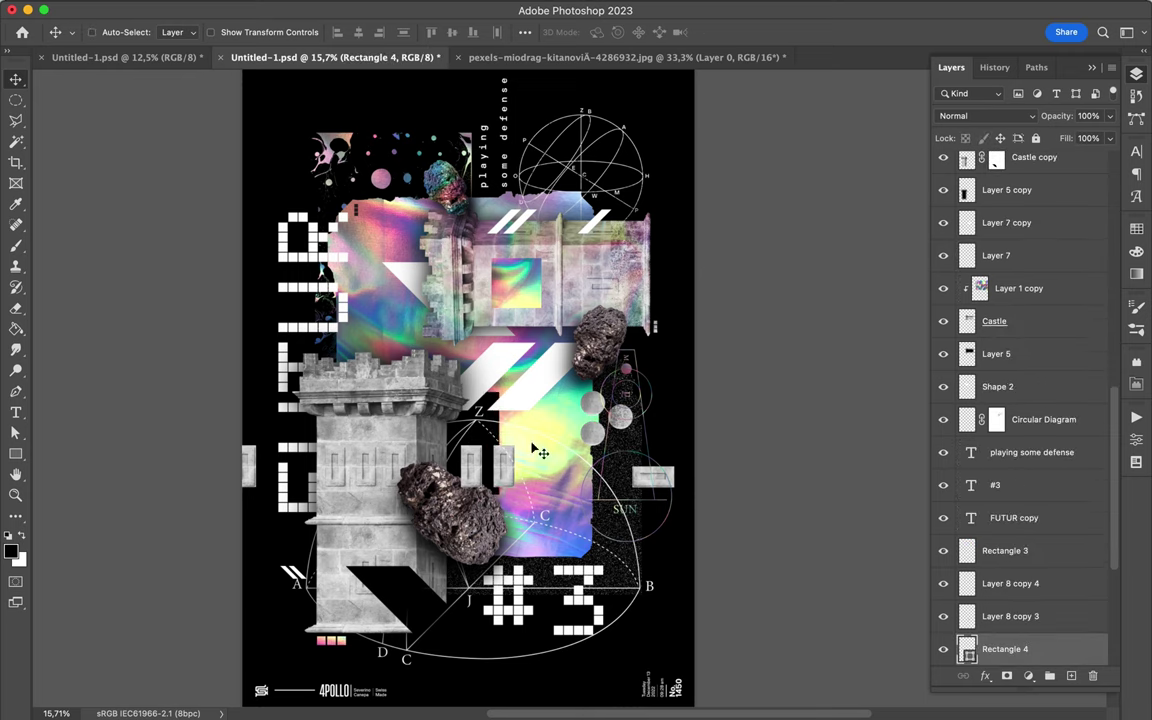
# Copy a thin holographic strip to its own layer and place it left of the tower
pyautogui.press('m')
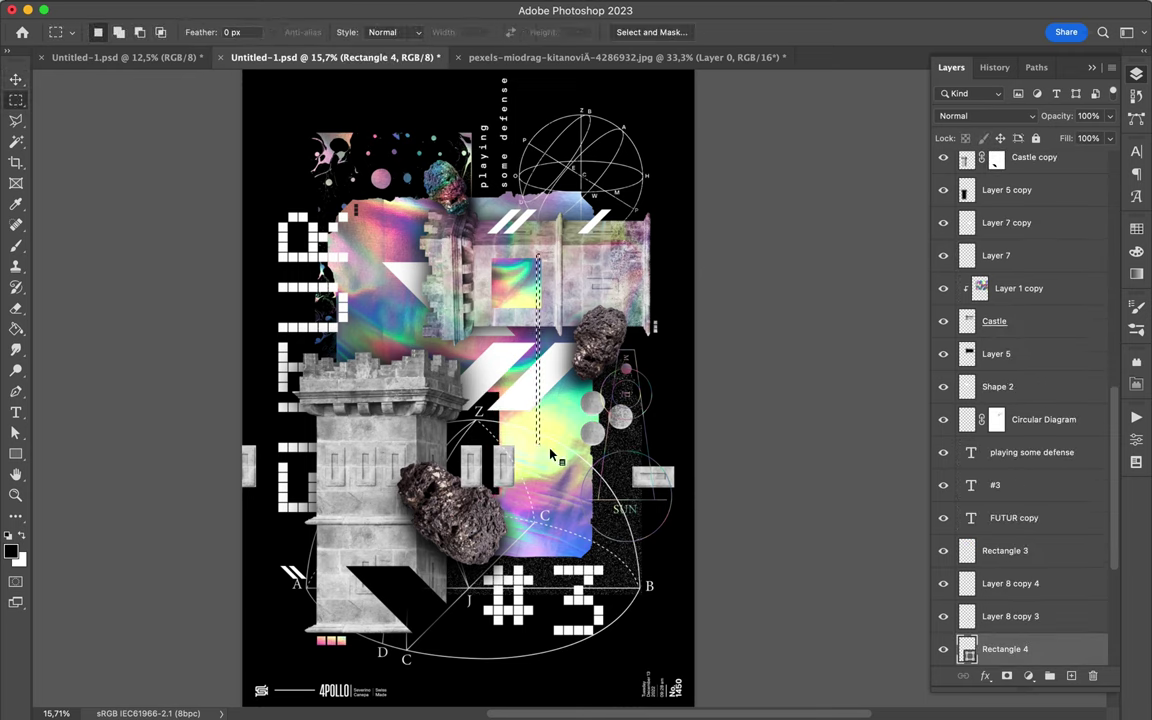
pyautogui.hotkey('ctrl', 'j')
pyautogui.press('v')
pyautogui.moveTo(1000, 648); pyautogui.dragTo(1000, 240)
pyautogui.moveTo(522, 332); pyautogui.dragTo(321, 440)
# Duplicate the strip as a horizontal gradient bar beneath the #3 and along the bottom
pyautogui.hotkey('ctrl', 'j')
pyautogui.moveTo(321, 500); pyautogui.dragTo(720, 635)
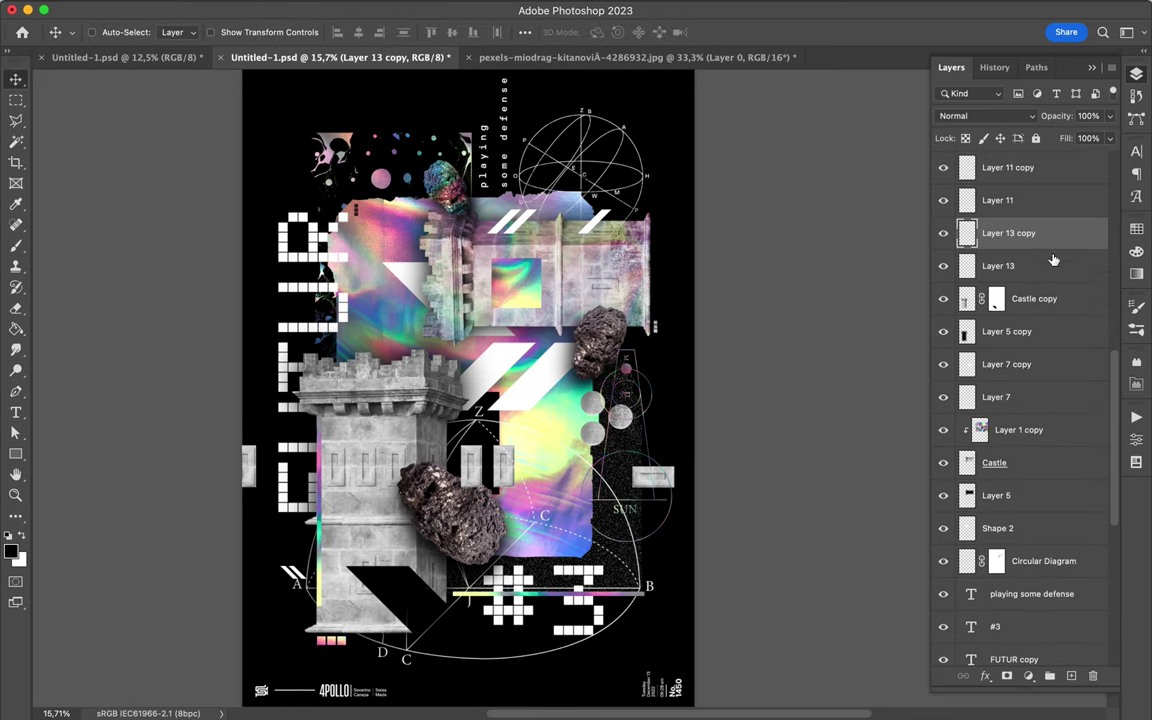
pyautogui.moveTo(1057, 279); pyautogui.dragTo(1023, 627)
pyautogui.scroll(5, 564, 659)
pyautogui.moveTo(606, 500)
pyautogui.mouseDown()
pyautogui.moveTo(672, 481)
pyautogui.moveTo(692, 611)
pyautogui.mouseUp()
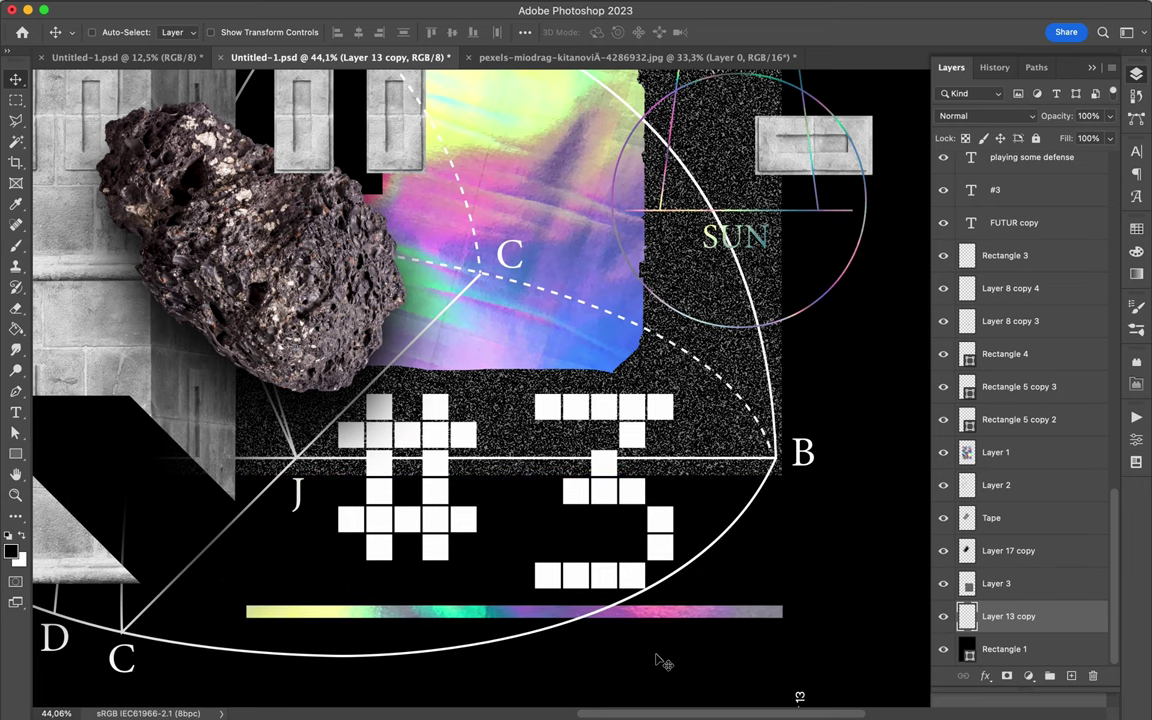
pyautogui.scroll(-5, 660, 662)
# Duplicate a gradient bar, move it to the poster top and stand it upright
pyautogui.hotkey('ctrl', 'j')
pyautogui.scroll(-2, 632, 622)
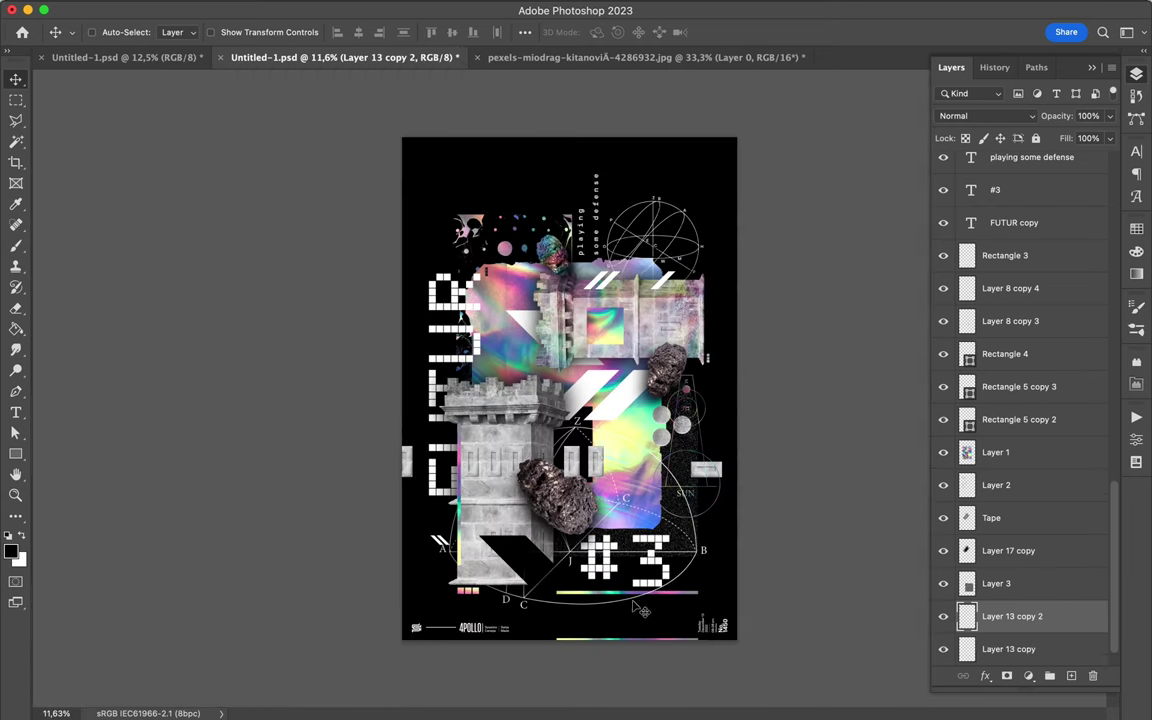
pyautogui.keyDown('super'); pyautogui.click(632, 592); pyautogui.keyUp('super')
pyautogui.moveTo(632, 592)
pyautogui.mouseDown()
pyautogui.moveTo(596, 165)
pyautogui.moveTo(585, 163)
pyautogui.mouseUp()
pyautogui.hotkey('ctrl', 't')
pyautogui.press('Return')
pyautogui.scroll(4, 600, 160)
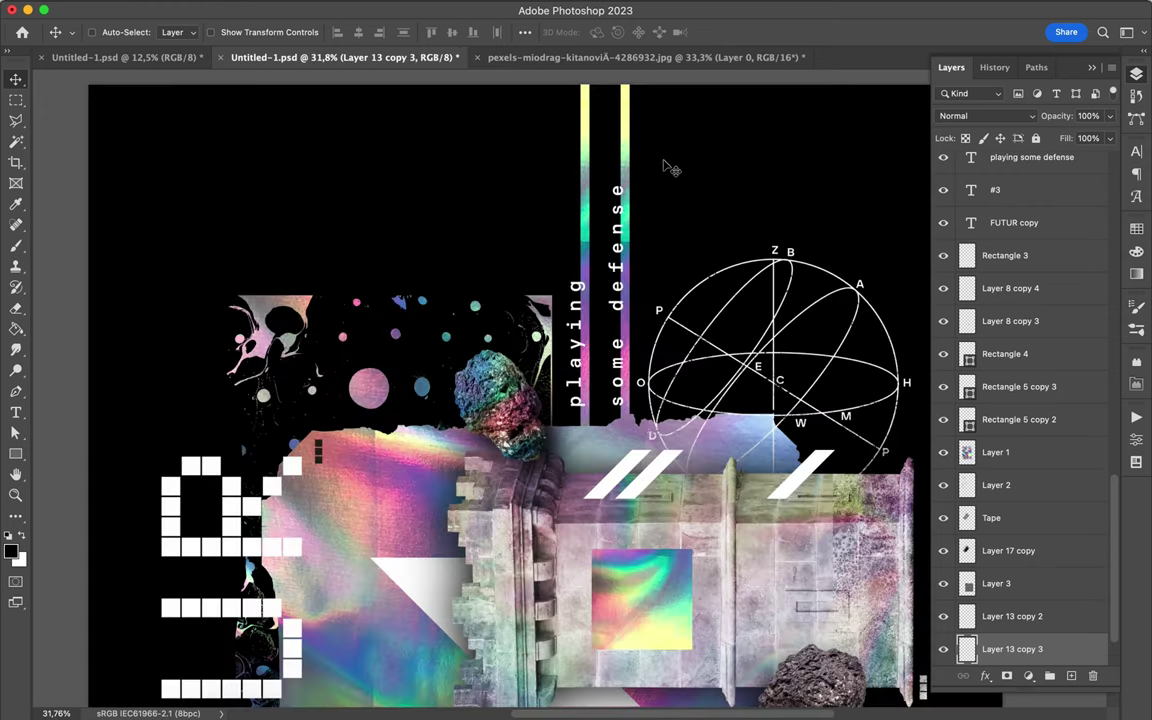
pyautogui.scroll(-2, 678, 157)
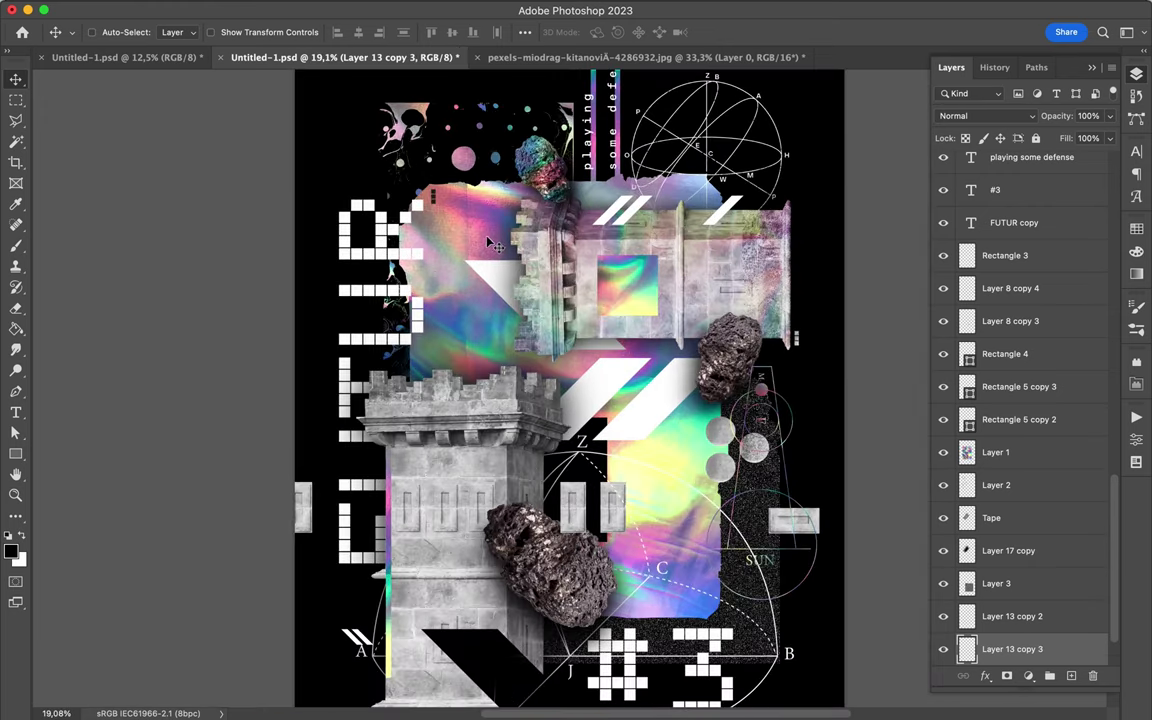
# Create a new layer and pick the WG Dust Particles brush at 2500 px
pyautogui.press('b')
pyautogui.hotkey('ctrl', 'shift', 'alt', 'n')
pyautogui.rightClick(560, 240)
pyautogui.click(581, 466)
pyautogui.click(576, 425)
pyautogui.click(660, 495)
pyautogui.press('Return')
pyautogui.keyDown('alt'); pyautogui.click(595, 457); pyautogui.keyUp('alt')
# Sample a pink colour from the poster and stamp dust particles onto the canvas
pyautogui.rightClick(590, 455)
pyautogui.press('Escape')
pyautogui.keyDown('alt'); pyautogui.click(567, 490); pyautogui.keyUp('alt')
pyautogui.rightClick(567, 490)
pyautogui.press('Escape')
pyautogui.scroll(-2, 567, 490)
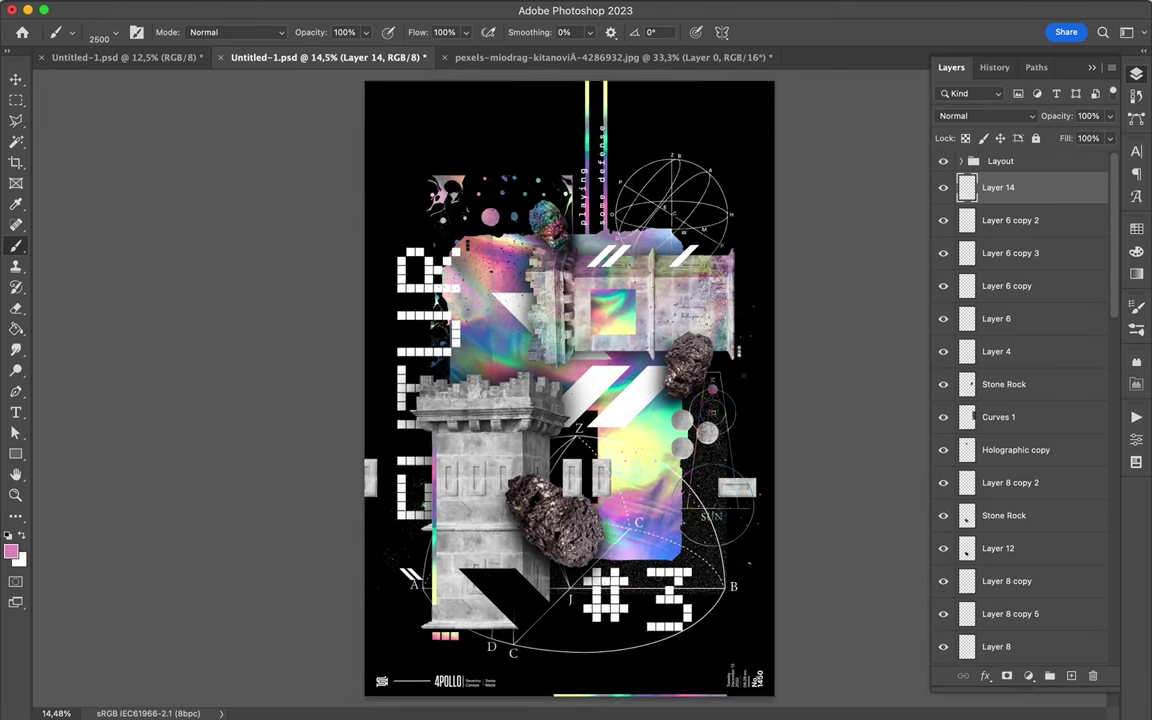
pyautogui.scroll(2, 567, 389)
pyautogui.rightClick(645, 200)
pyautogui.press('Escape')
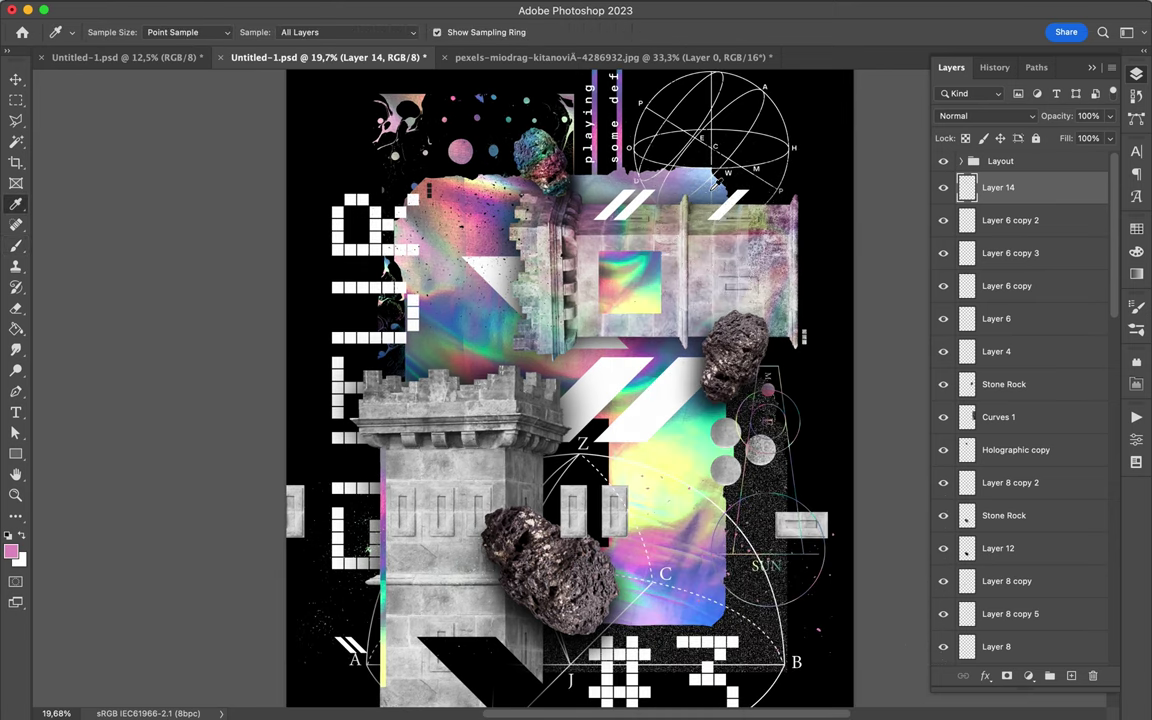
# Drag the three texture overlay layers from the other poster document into this one
pyautogui.press('v')
pyautogui.click(125, 57)
pyautogui.moveTo(560, 330)
pyautogui.mouseDown()
pyautogui.moveTo(395, 65)
pyautogui.moveTo(547, 271)
pyautogui.mouseUp()
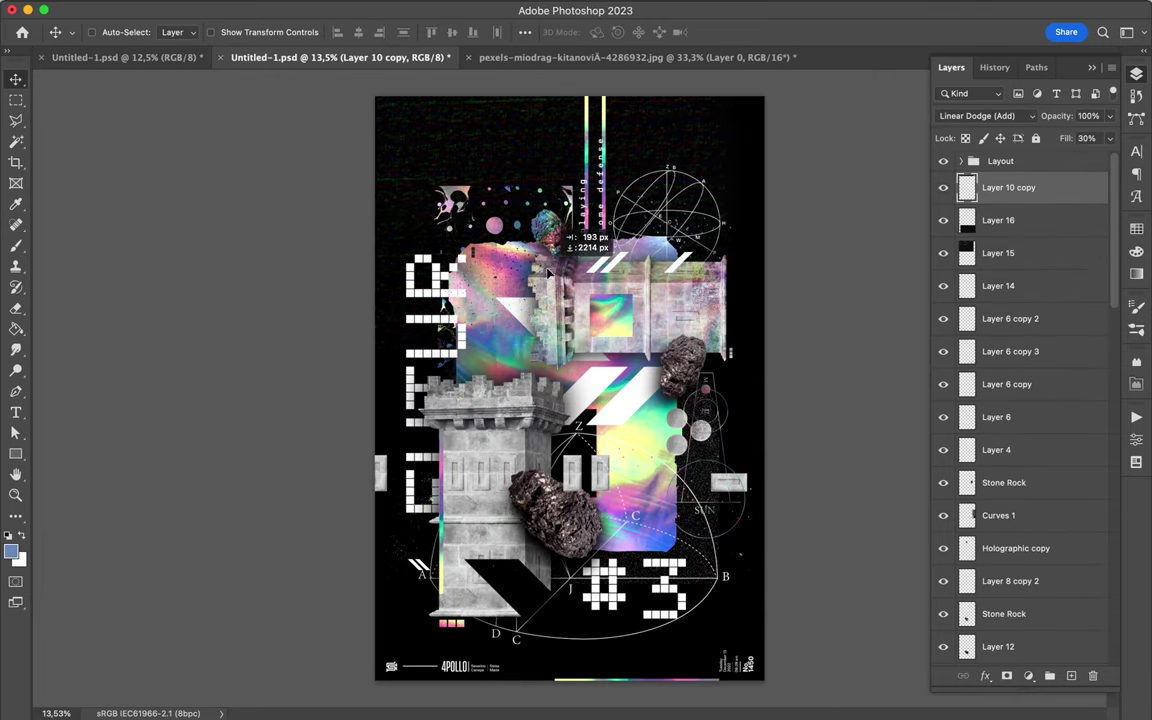
# Free Transform the Layer 15 and Layer 16 overlays to stretch over the whole poster
pyautogui.hotkey('ctrl', 't')
pyautogui.keyDown('ctrl'); pyautogui.click(567, 348); pyautogui.keyUp('ctrl')
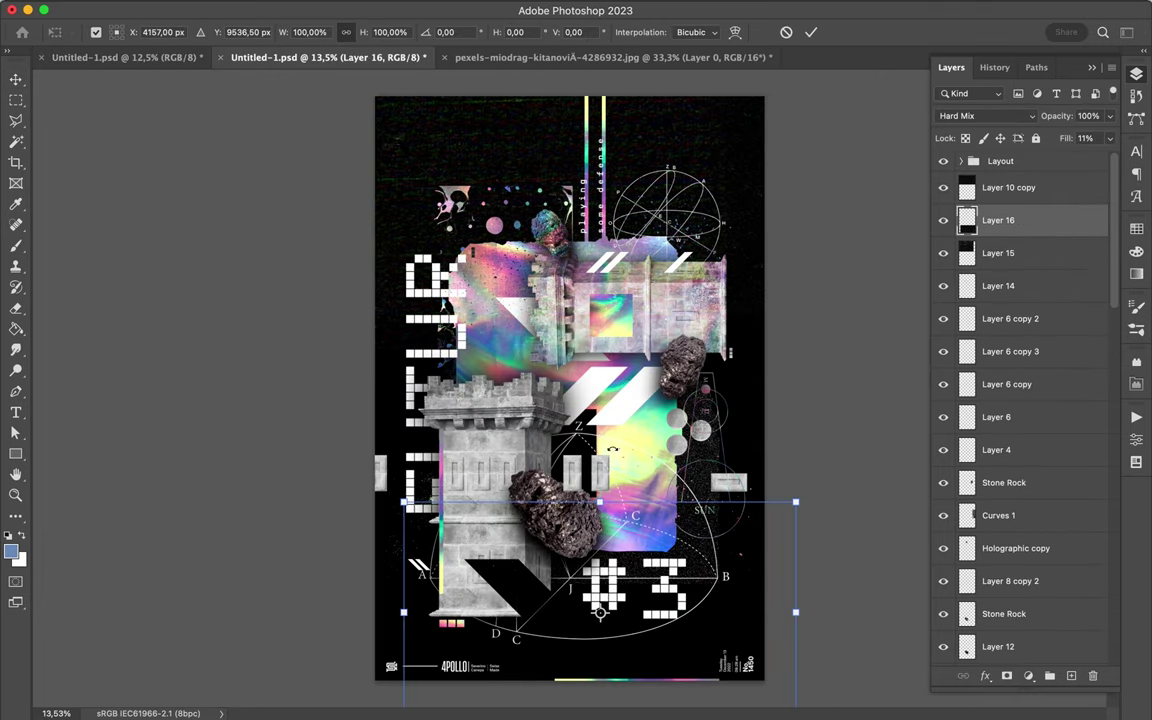
pyautogui.keyDown('ctrl'); pyautogui.click(567, 348); pyautogui.keyUp('ctrl')
pyautogui.moveTo(567, 348); pyautogui.dragTo(726, 545)
pyautogui.press('Return')
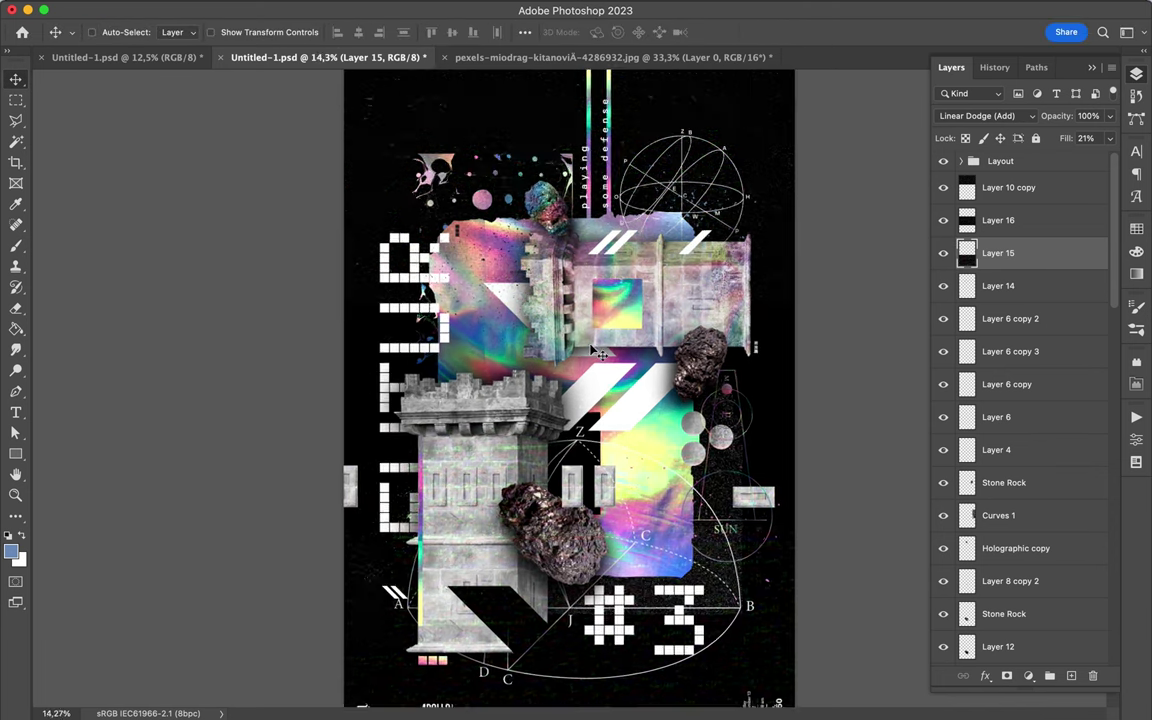
# Select all artwork layers and shift them slightly down on the poster
pyautogui.hotkey('ctrl', 'alt', 'a')
pyautogui.moveTo(605, 482); pyautogui.dragTo(607, 502)
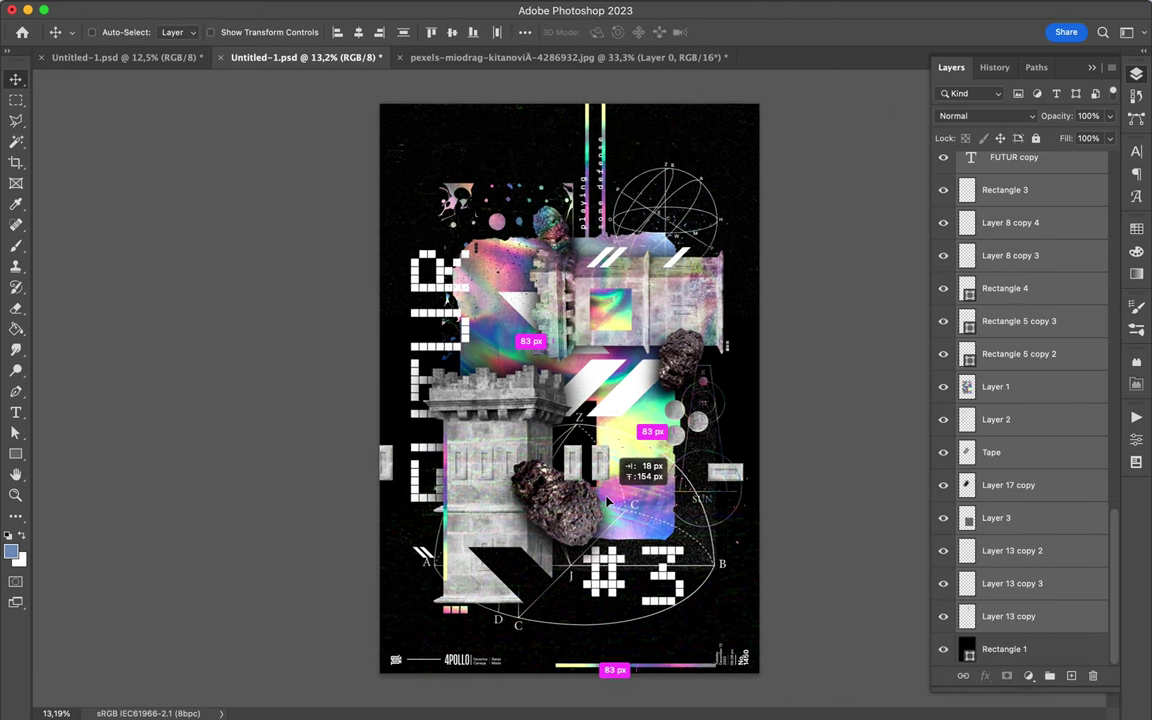
pyautogui.moveTo(607, 502); pyautogui.dragTo(608, 503)
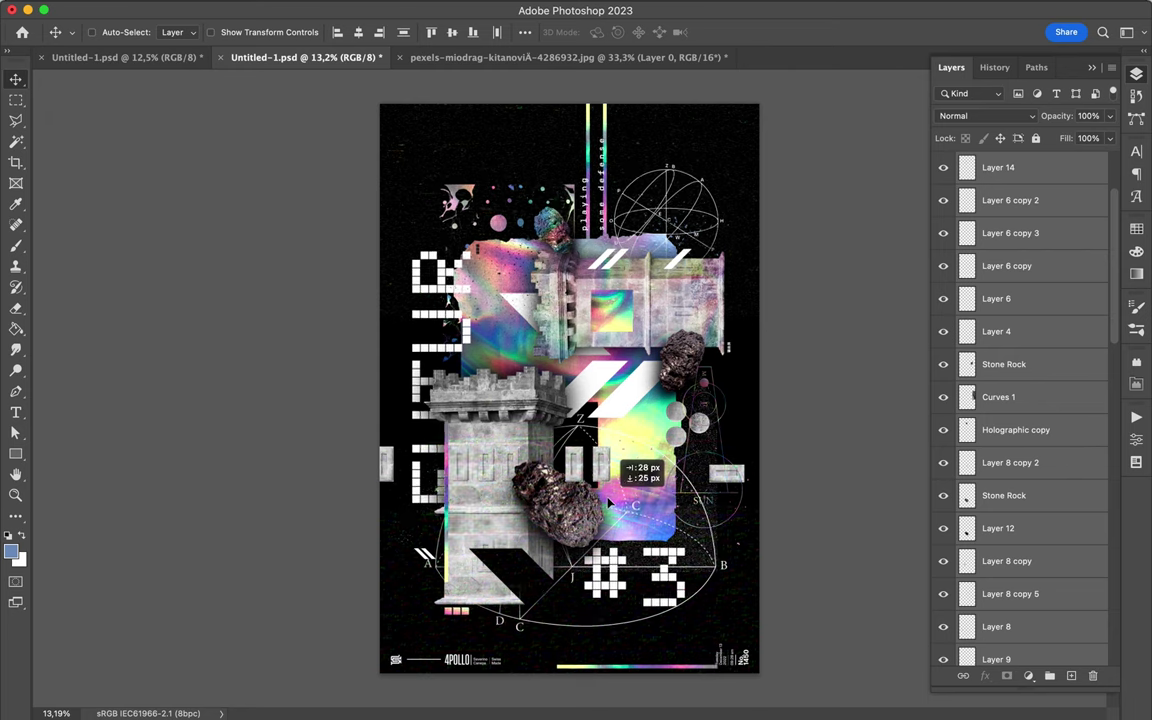
pyautogui.click(628, 671)
pyautogui.click(686, 674)
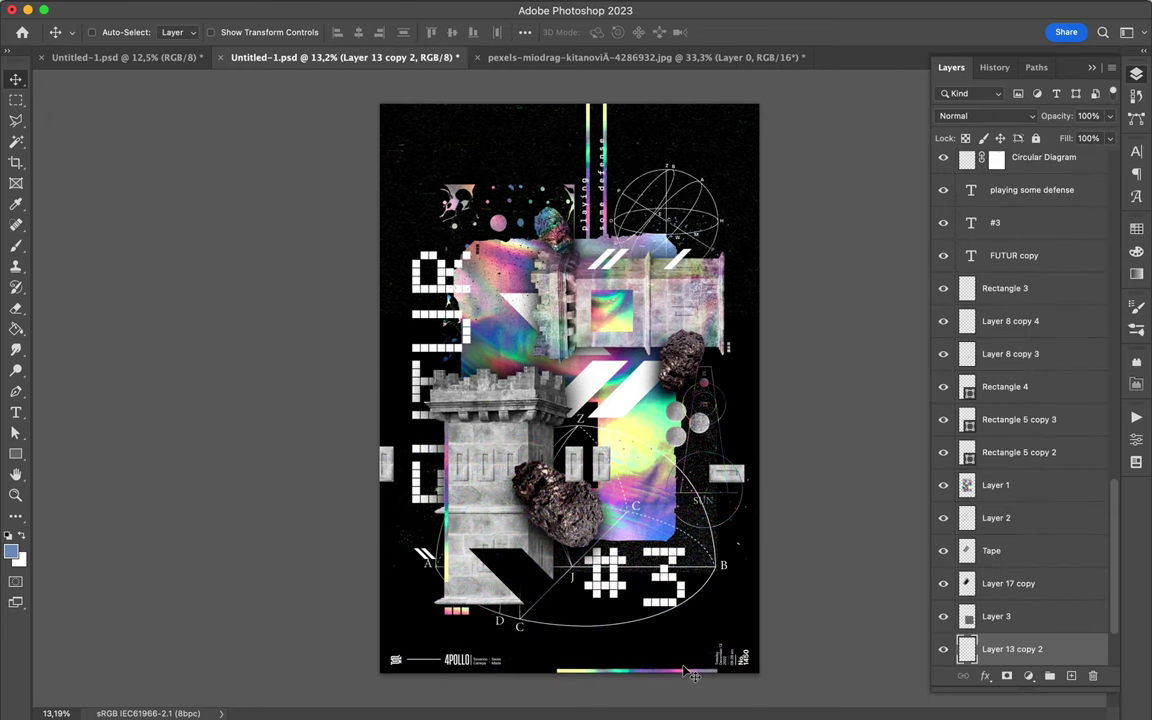
pyautogui.click(578, 59)
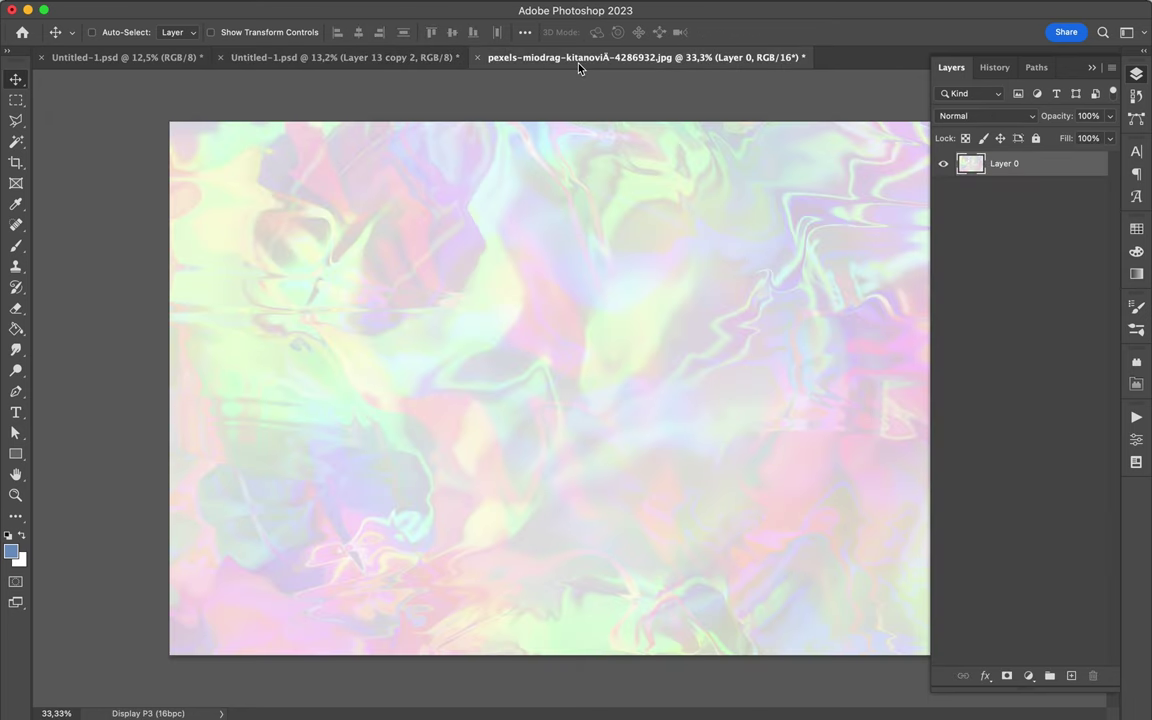
# Select a circle of the holographic texture with the Elliptical Marquee
pyautogui.click(16, 100)
pyautogui.click(70, 113)
pyautogui.moveTo(331, 218)
pyautogui.mouseDown()
pyautogui.moveTo(573, 429)
pyautogui.moveTo(598, 428)
pyautogui.moveTo(572, 449)
pyautogui.mouseUp()
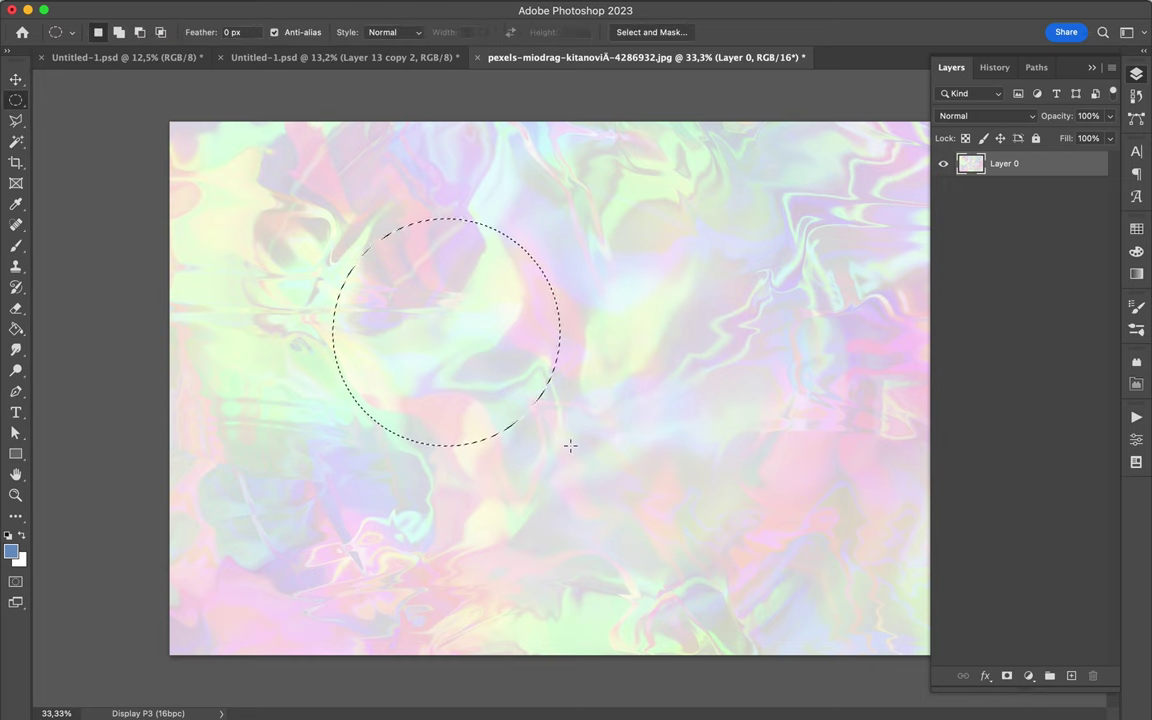
# Move the circle into Untitled-1, accepting the bit-depth conversion, as Layer 17
pyautogui.press('v')
pyautogui.moveTo(500, 318)
pyautogui.mouseDown()
pyautogui.moveTo(560, 145)
pyautogui.moveTo(420, 430)
pyautogui.mouseUp()
pyautogui.click(576, 288)
pyautogui.moveTo(998, 649); pyautogui.dragTo(1000, 185)
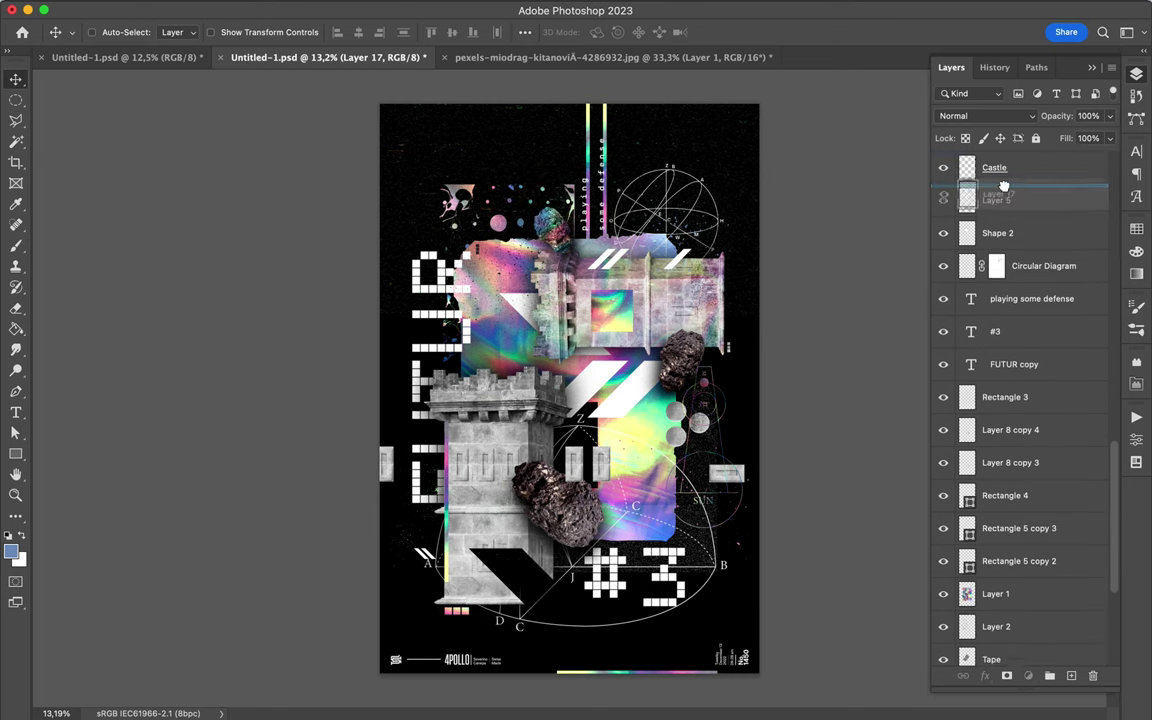
# Place Layer 17 below Castle and duplicate the circle over the castle's left side
pyautogui.moveTo(362, 354); pyautogui.dragTo(517, 407)
pyautogui.scroll(2, 540, 455)
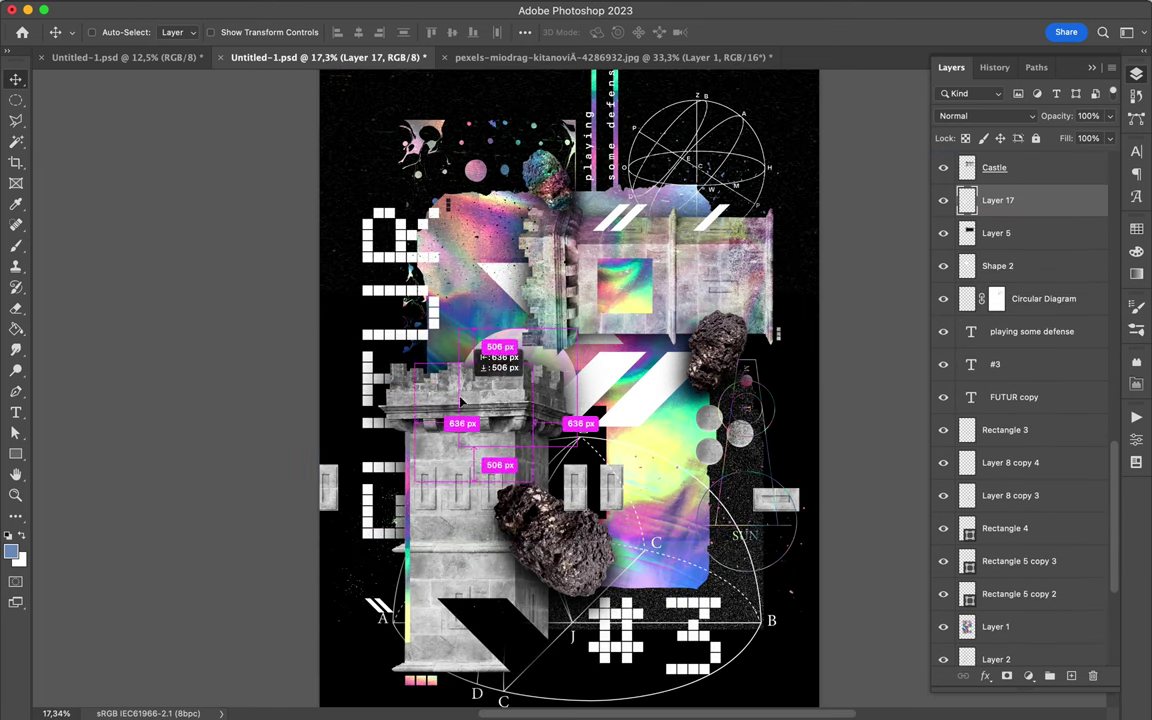
pyautogui.moveTo(480, 260); pyautogui.dragTo(446, 322)
pyautogui.moveTo(450, 470); pyautogui.dragTo(438, 514)
# Slice the copy, shrink it to the lower left beside A, and enable Auto-Select
pyautogui.press('l')
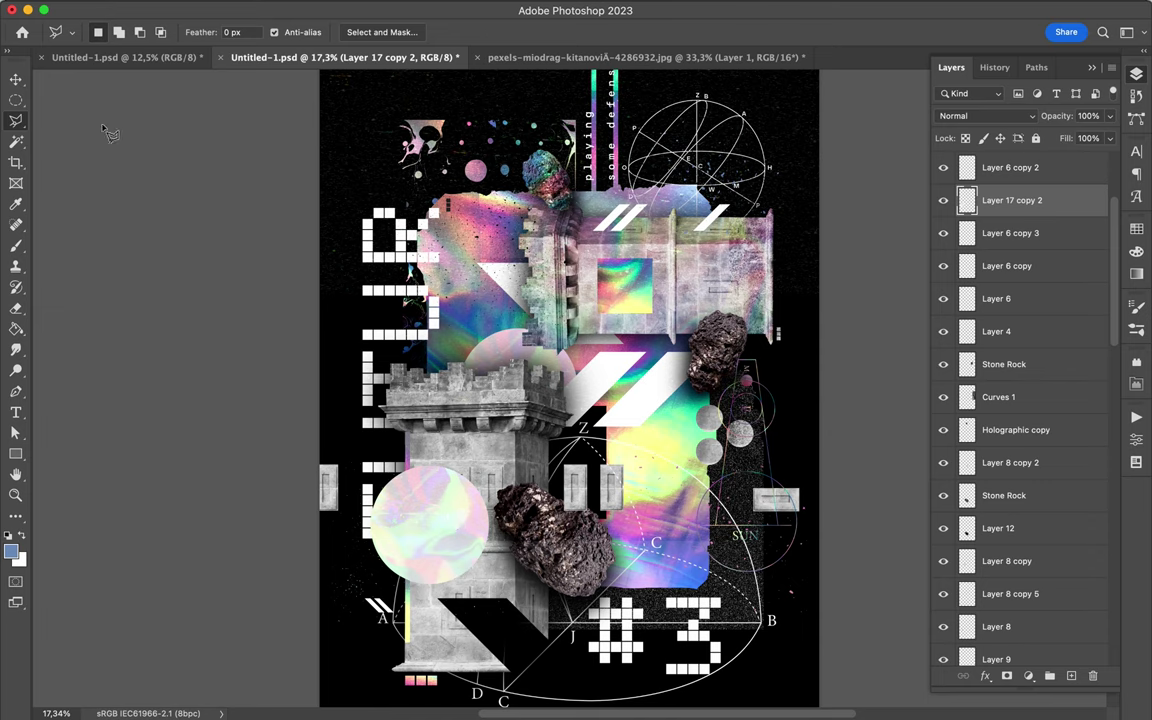
pyautogui.press('v')
pyautogui.hotkey('ctrl', 't')
pyautogui.moveTo(488, 580)
pyautogui.mouseDown()
pyautogui.moveTo(420, 560)
pyautogui.moveTo(378, 578)
pyautogui.moveTo(385, 588)
pyautogui.mouseUp()
pyautogui.press('Return')
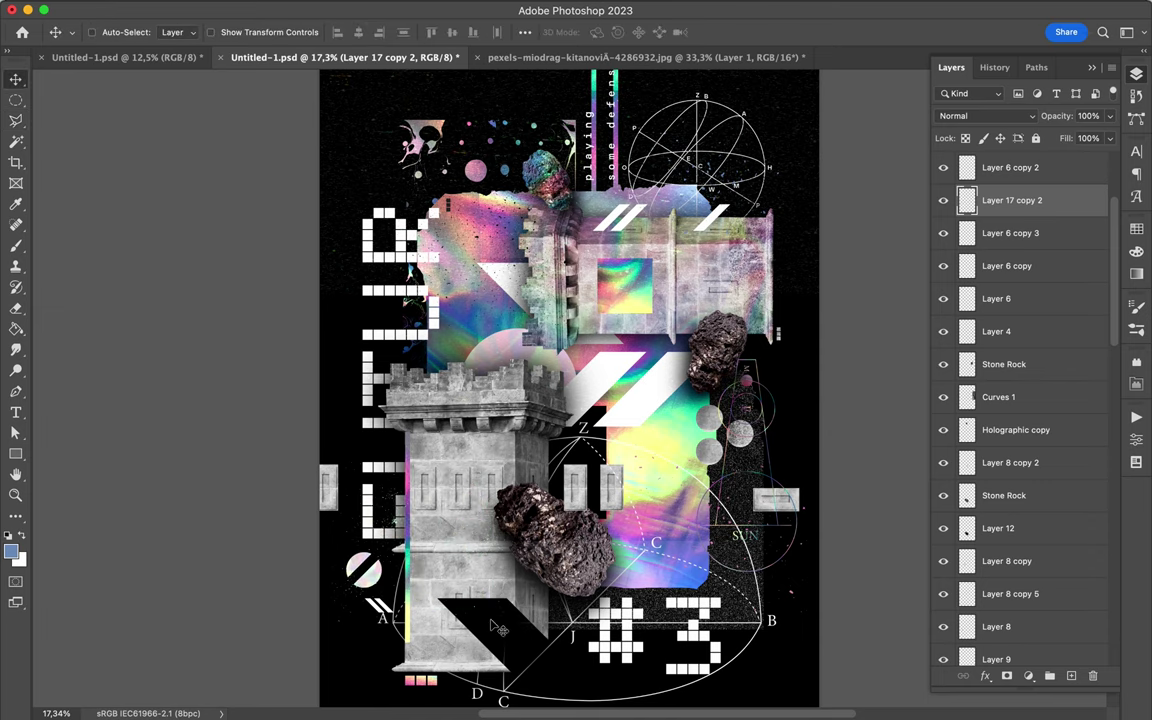
pyautogui.keyDown('ctrl'); pyautogui.click(330, 487); pyautogui.keyUp('ctrl')
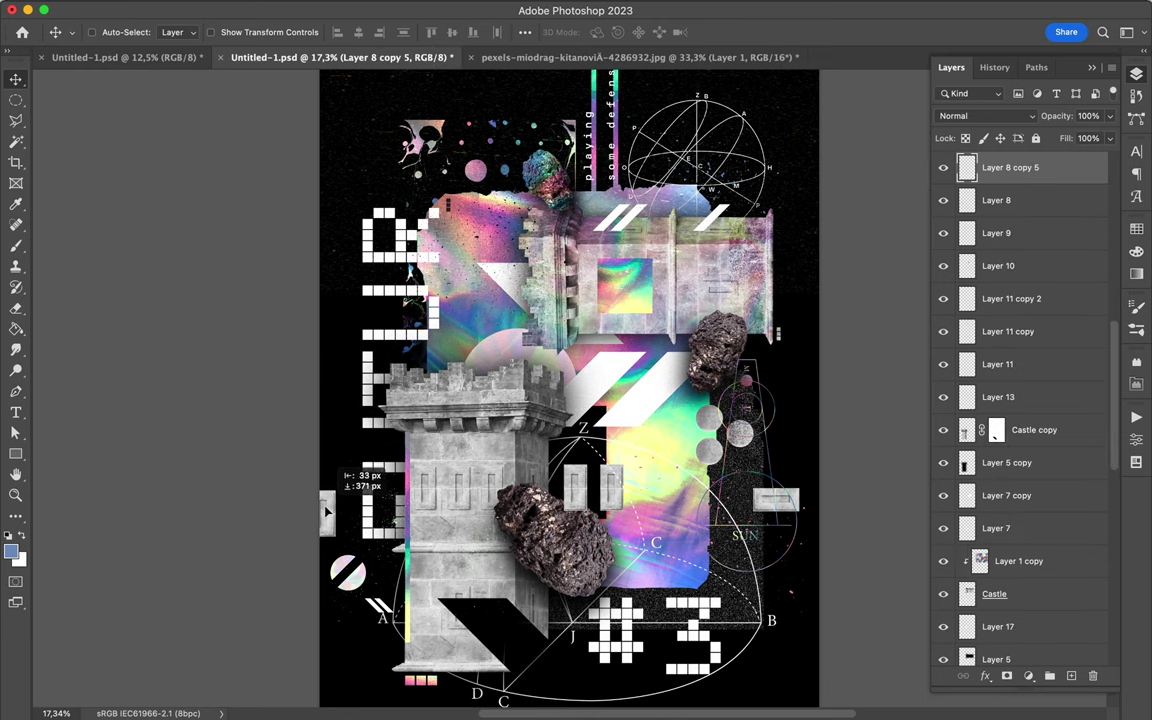
pyautogui.click(376, 588)
# Fit the poster in the window and save it as Untitled-1.psd
pyautogui.hotkey('ctrl', '0')
pyautogui.hotkey('ctrl', 's')
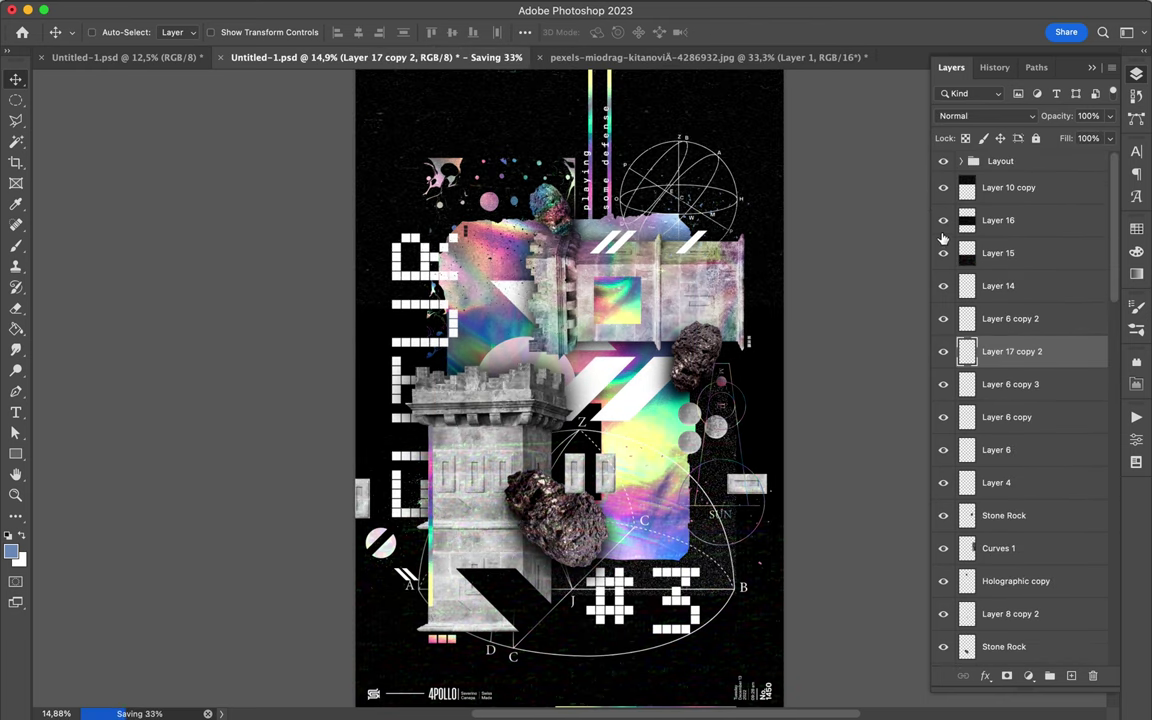